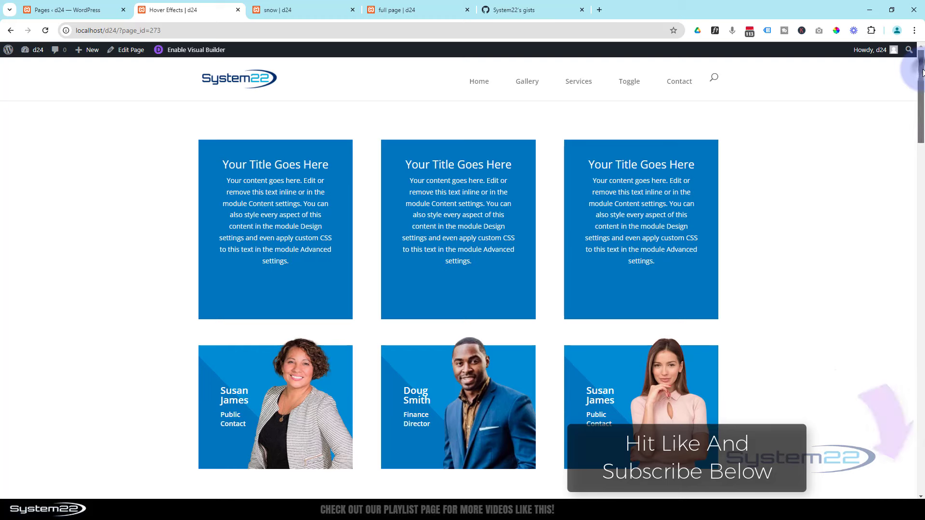
Preview the finished gallery in the dark section by enlarging the corridor and glowing sphere images and closing each one.
drag(921, 73, 921, 117)
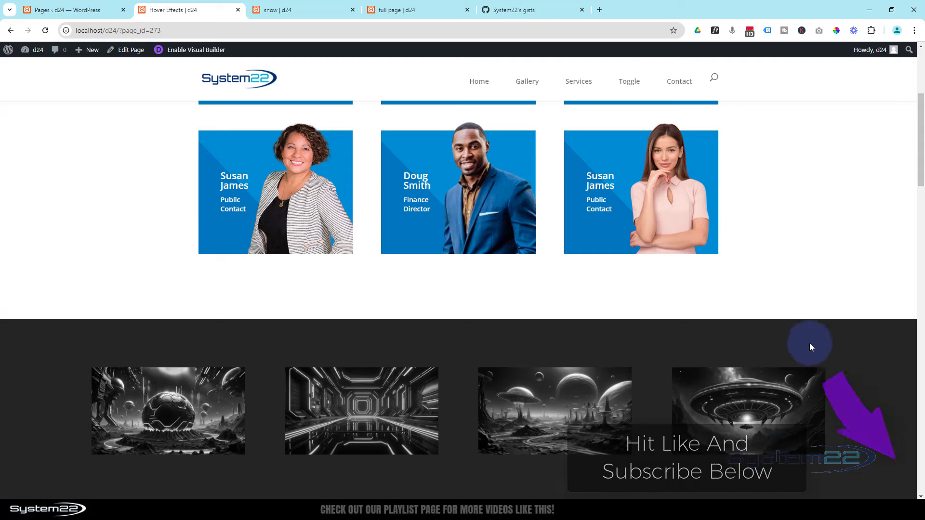
click(398, 436)
click(777, 73)
drag(921, 166, 922, 212)
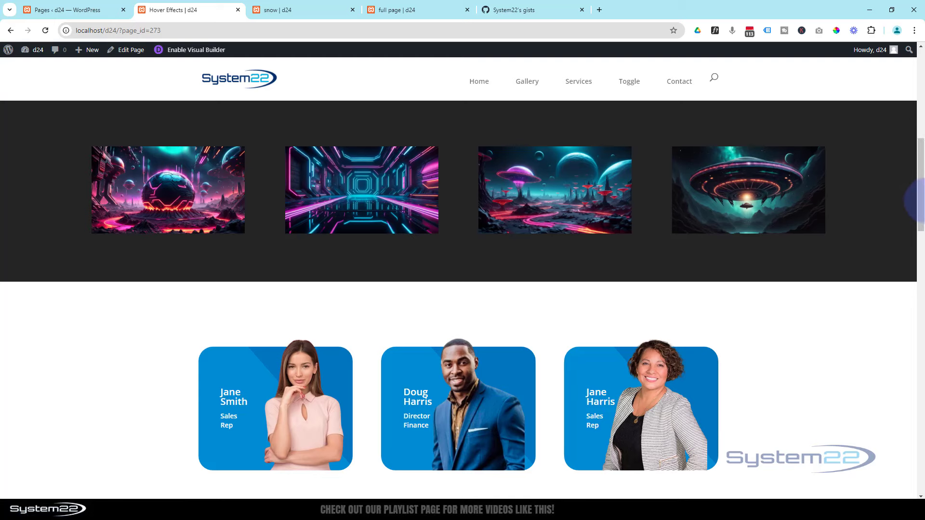
click(167, 191)
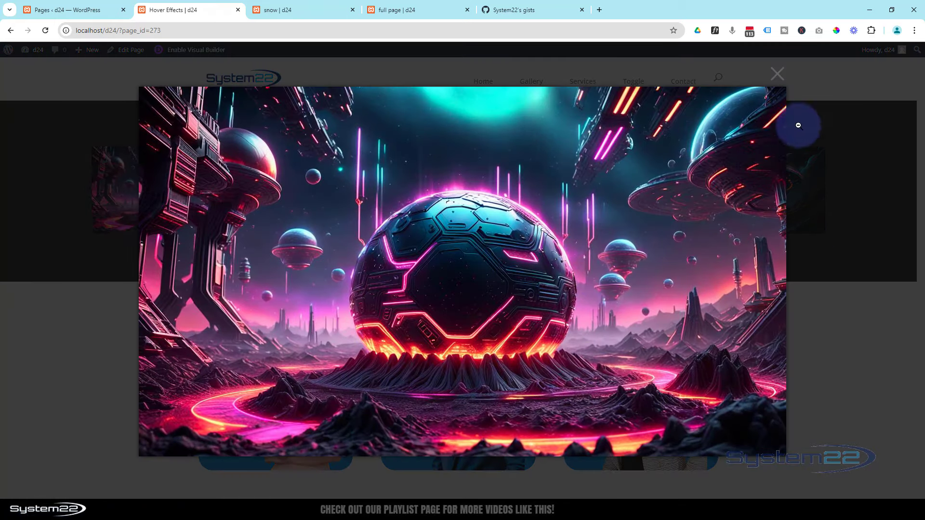
click(777, 75)
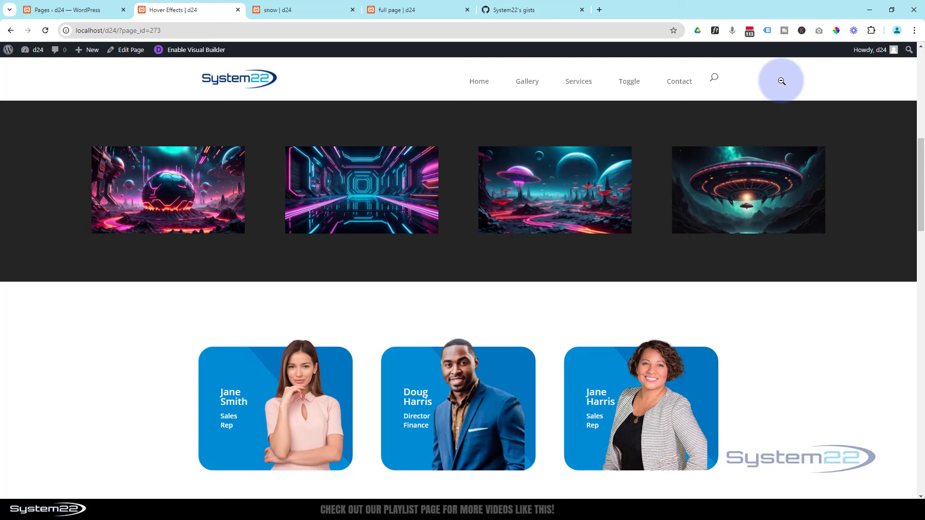
Enable the Visual Builder for the page and delete the dark section containing the four sci-fi images.
click(196, 49)
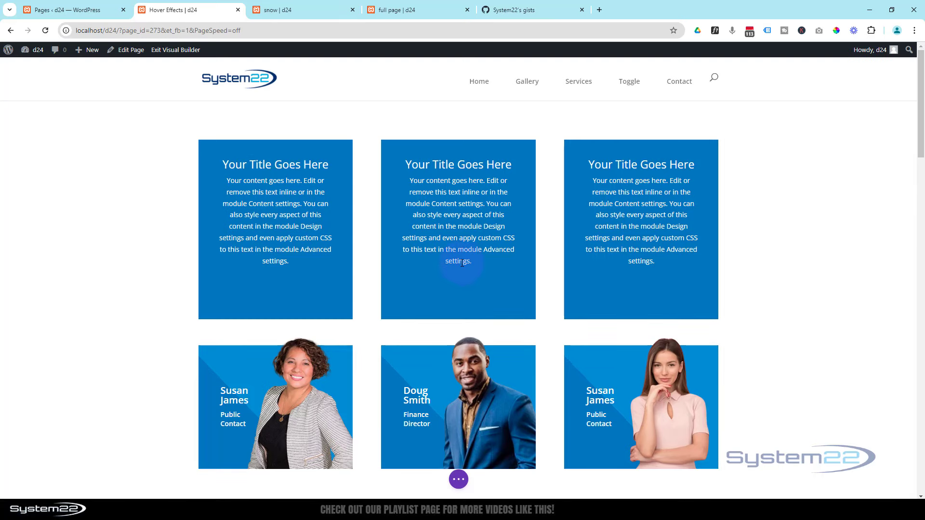
scroll(461, 262, down, 9)
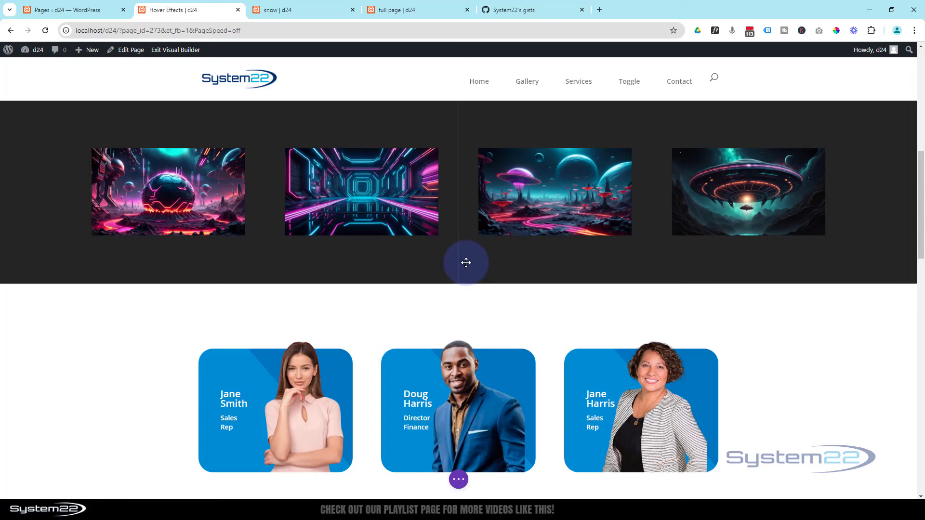
scroll(466, 263, up, 5)
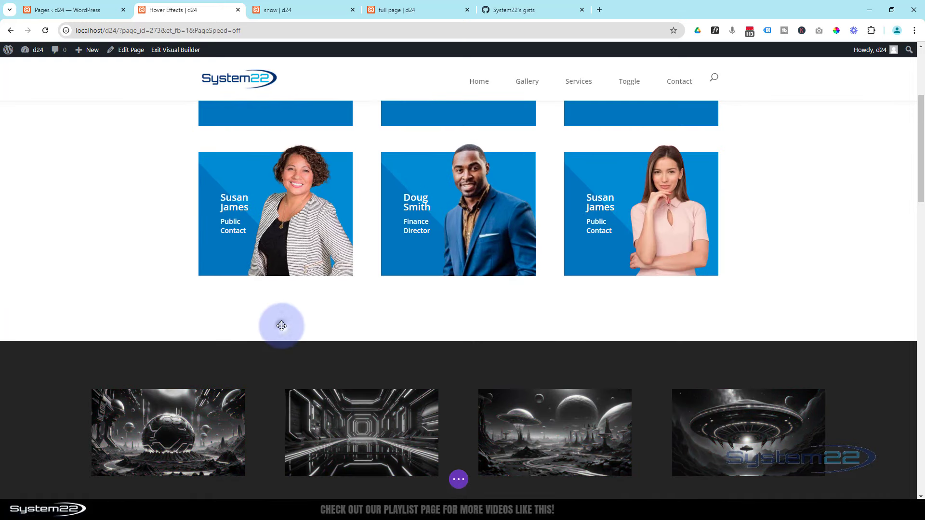
click(243, 355)
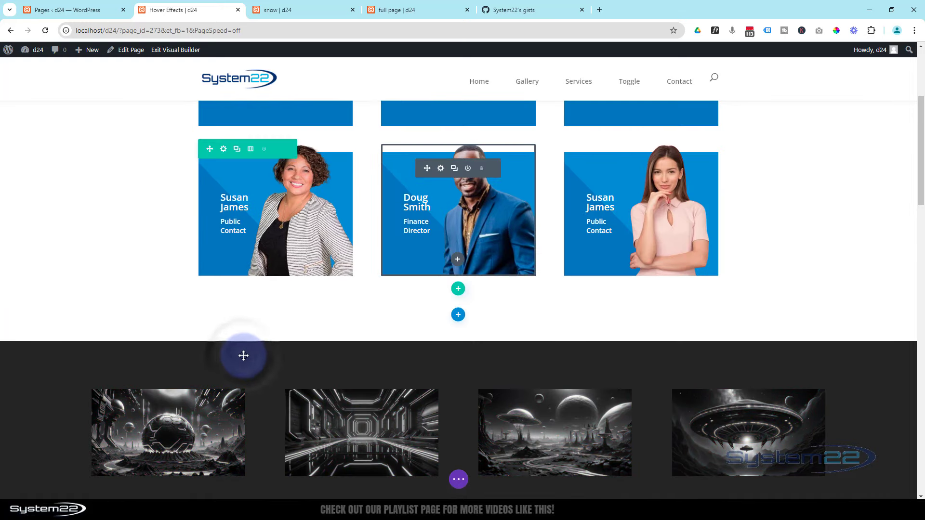
click(38, 326)
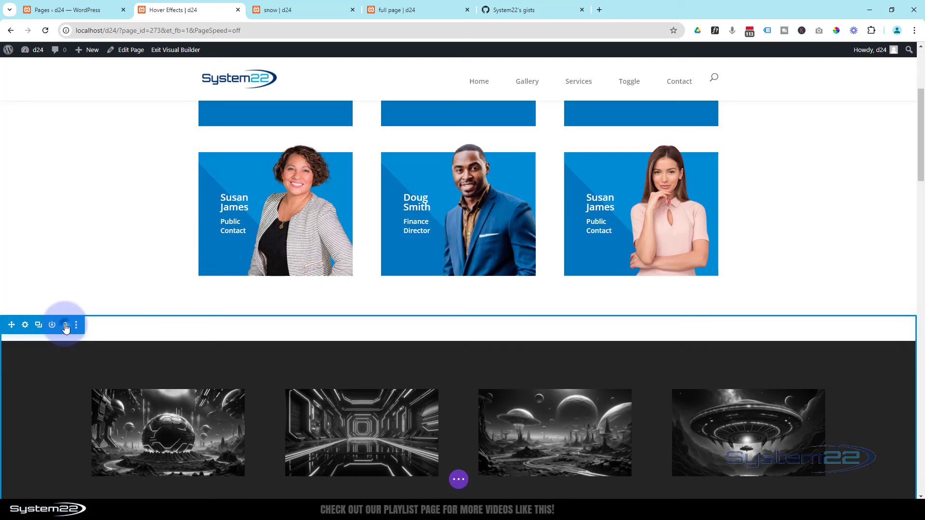
click(66, 325)
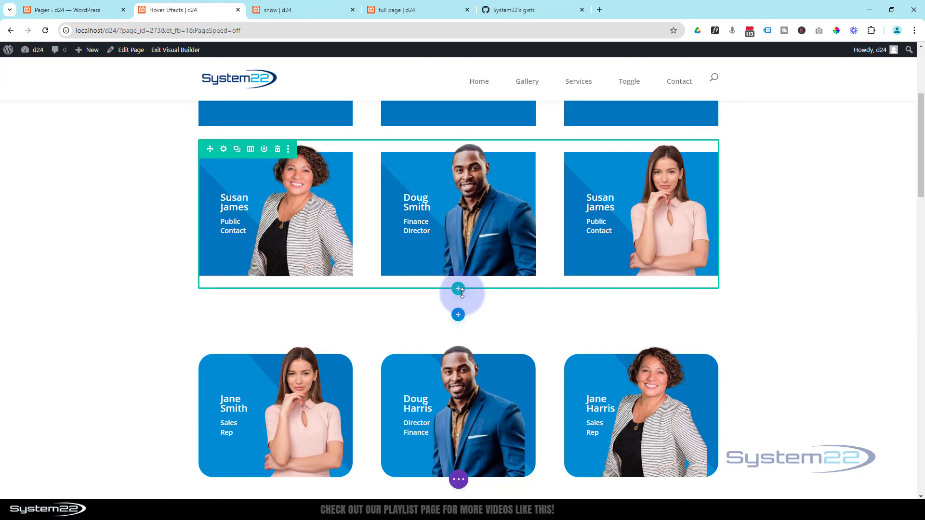
Insert a regular section with a row of four equal columns between the two groups of team cards.
click(457, 316)
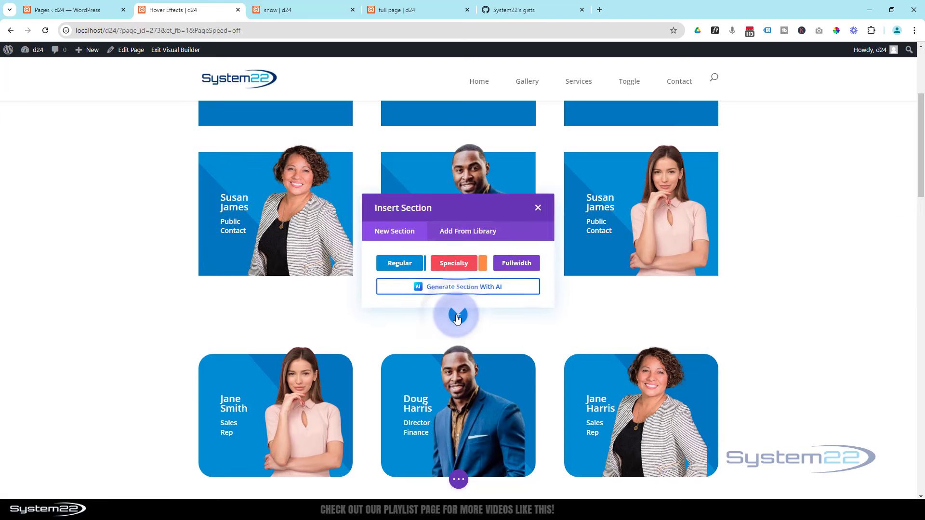
click(399, 262)
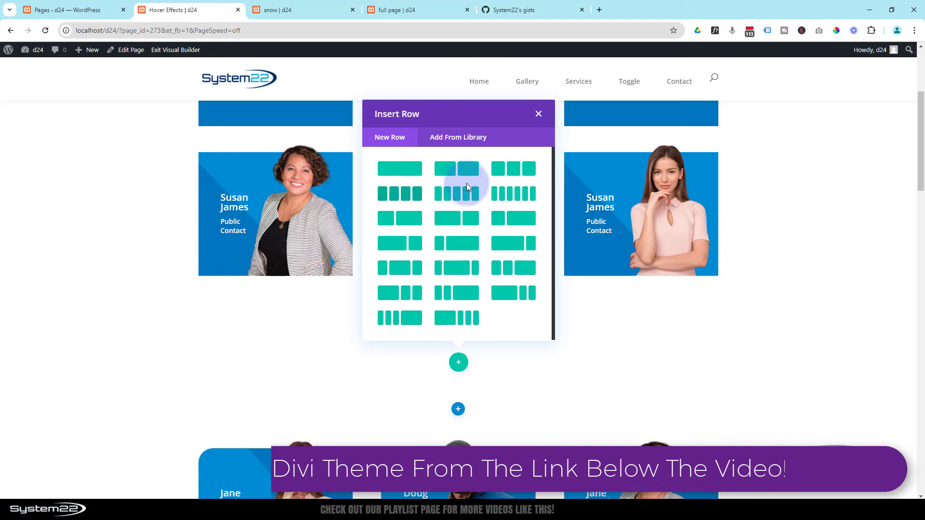
click(406, 194)
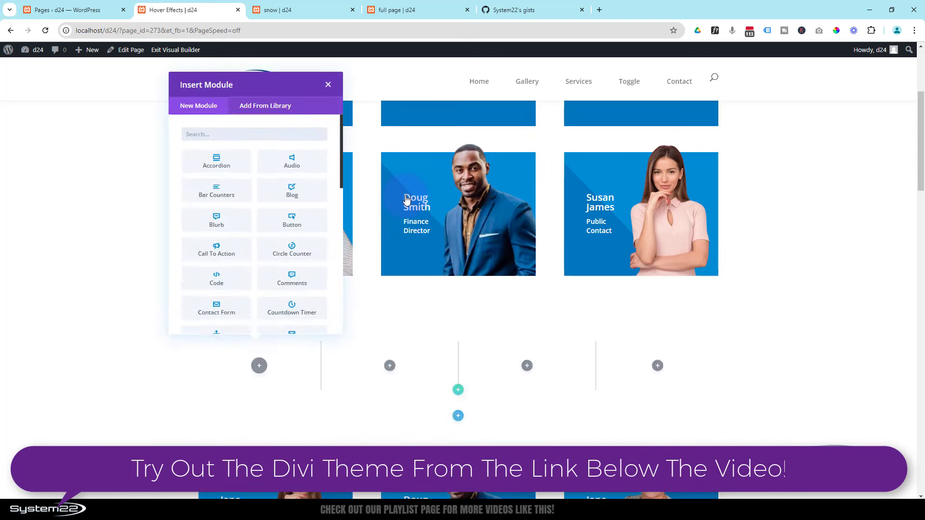
Add an Image module to the first column with the neon sphere picture from the Media Library, and save it.
scroll(264, 285, down, 3)
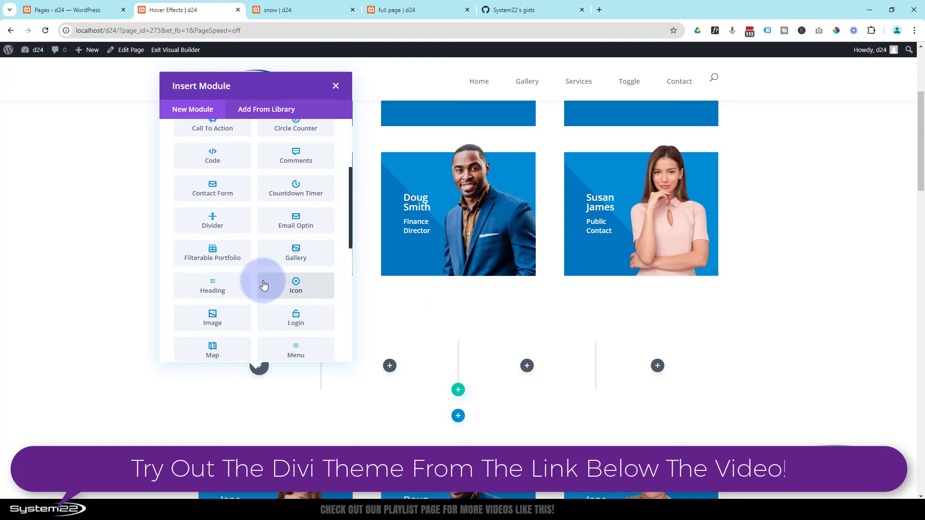
click(202, 321)
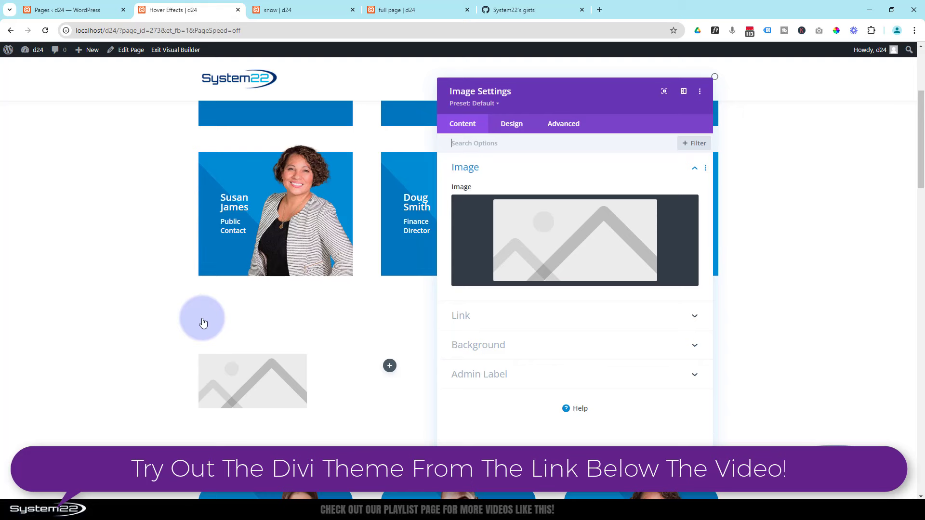
click(580, 258)
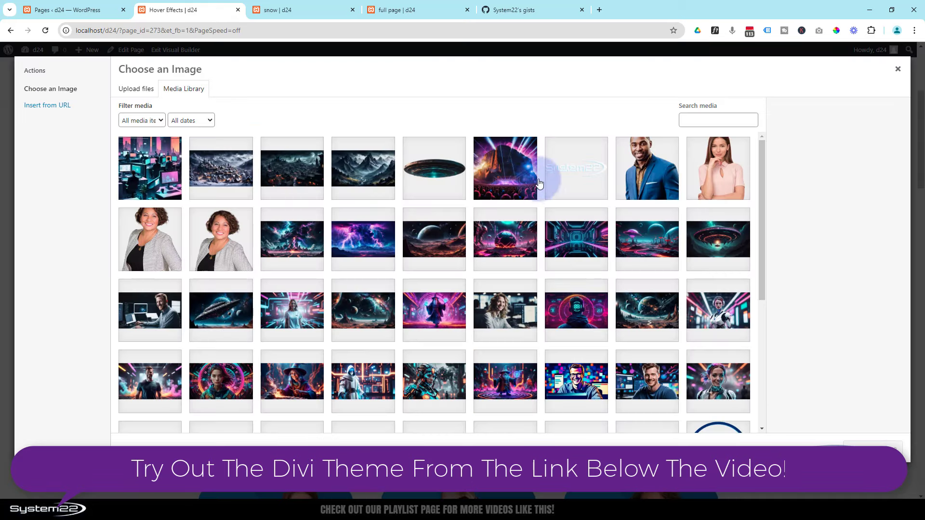
click(499, 242)
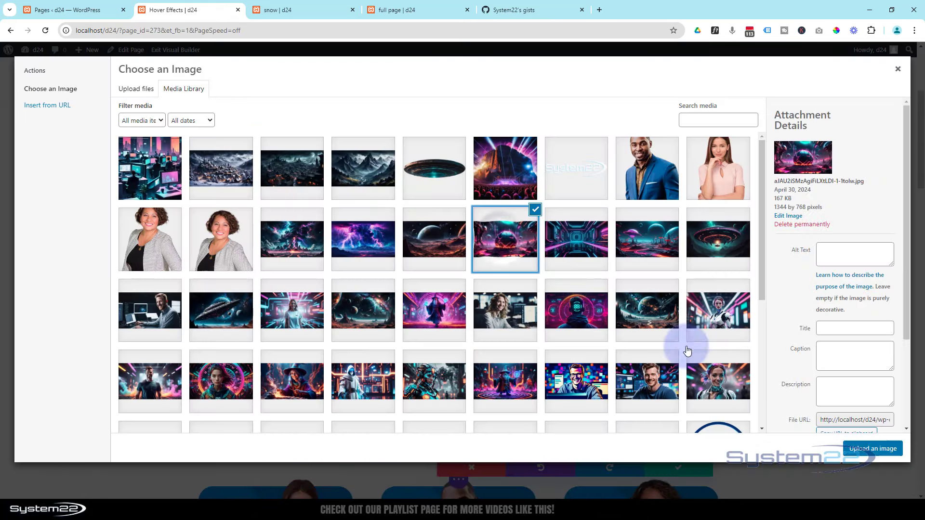
click(858, 450)
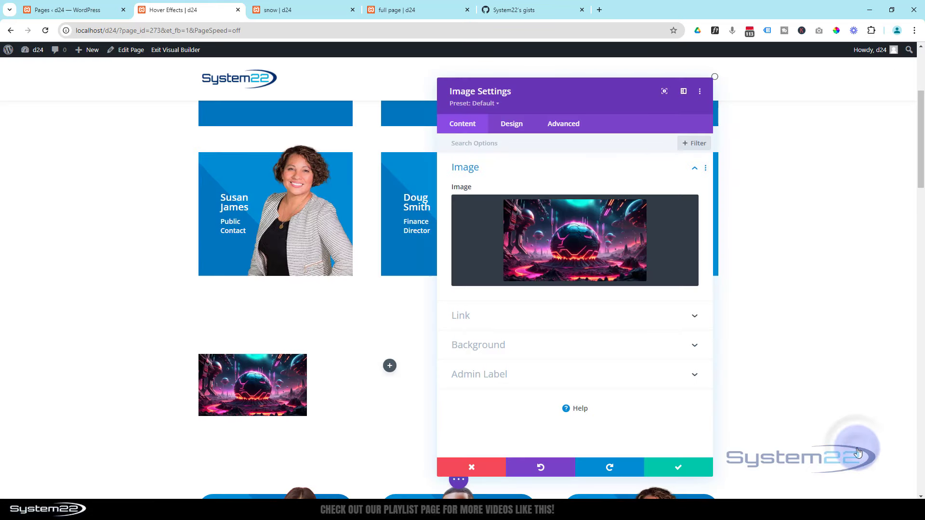
click(685, 472)
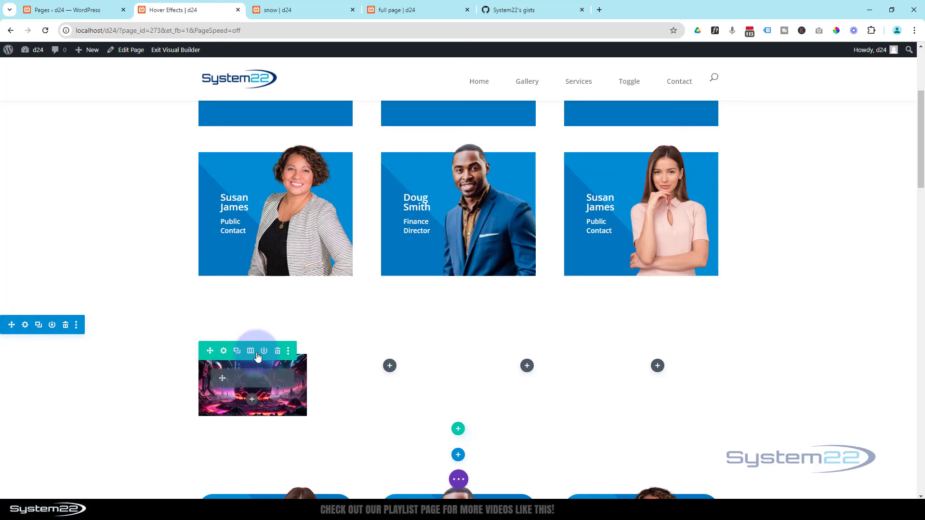
Set both the width and max width of the four-column row to 100%.
click(224, 352)
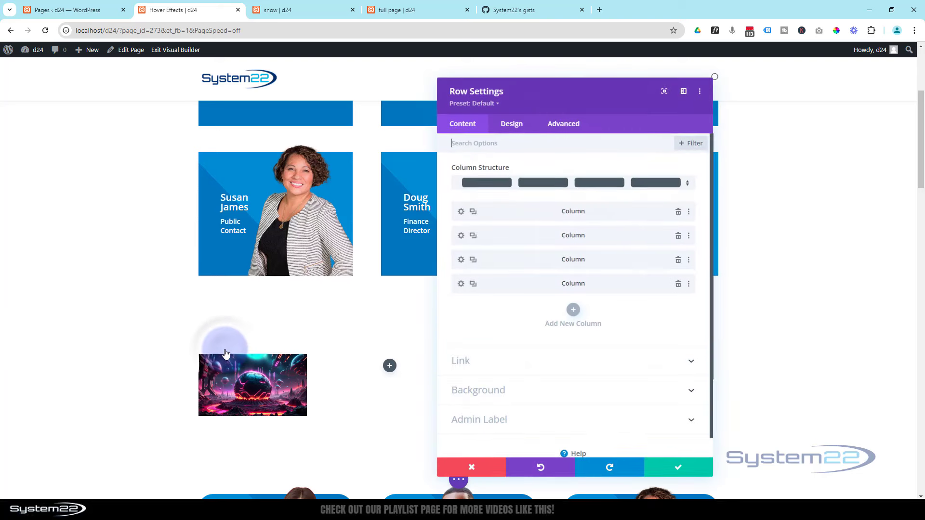
click(511, 124)
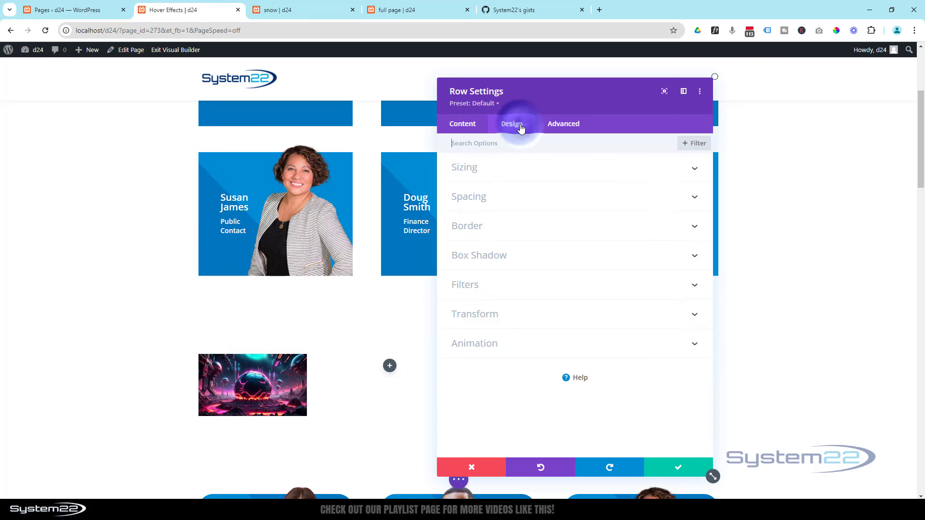
click(549, 175)
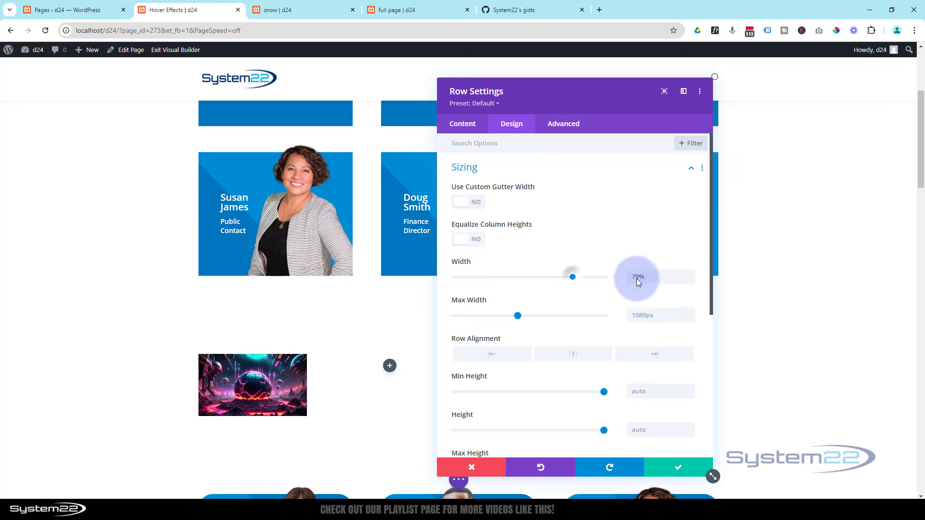
text(100)
double_click(624, 277)
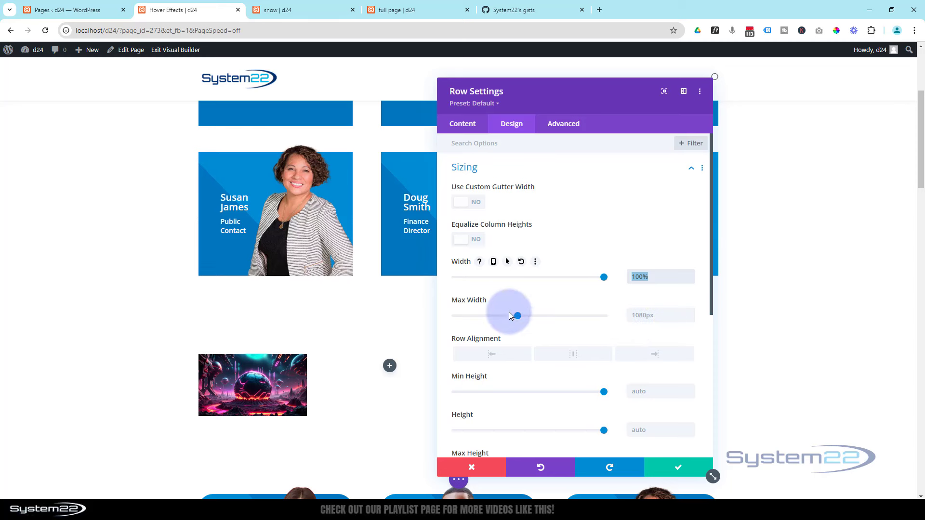
click(645, 317)
text(100%)
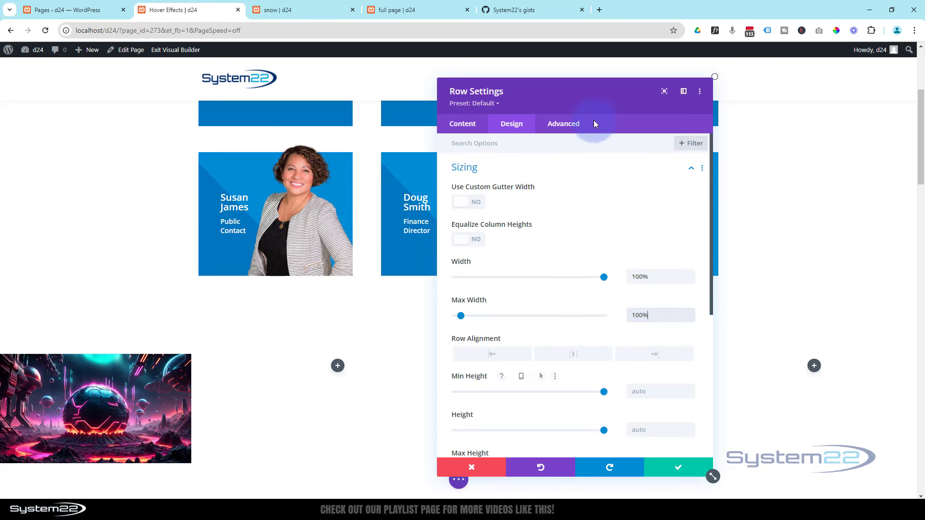
click(492, 172)
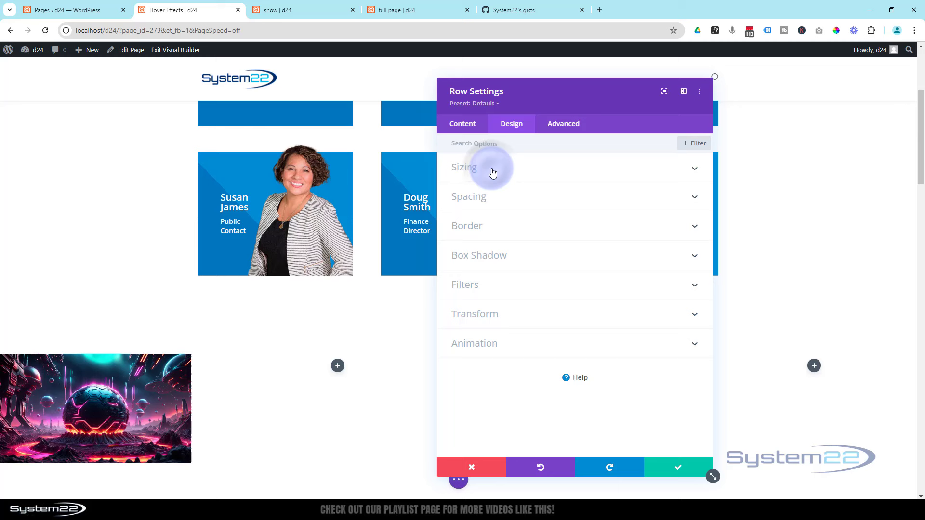
Give the row linked left and right padding of 10% and save the row settings.
click(523, 201)
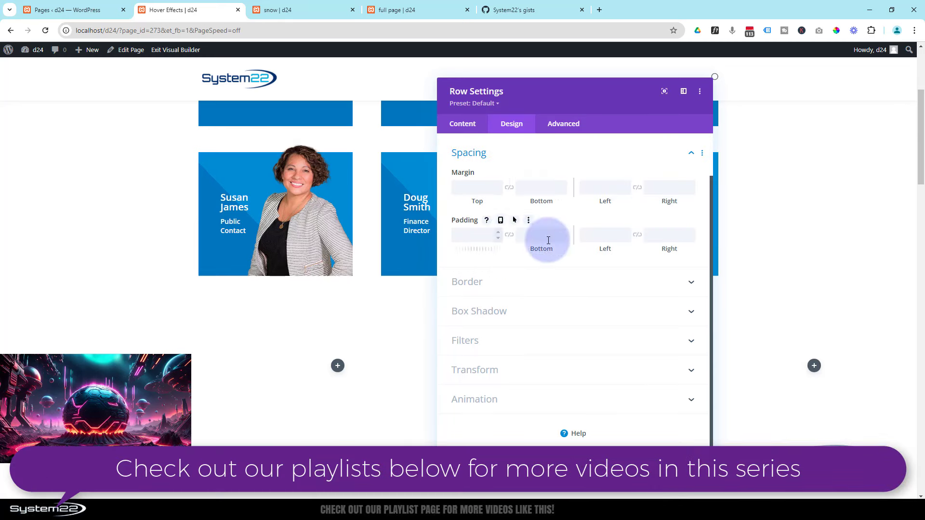
click(606, 235)
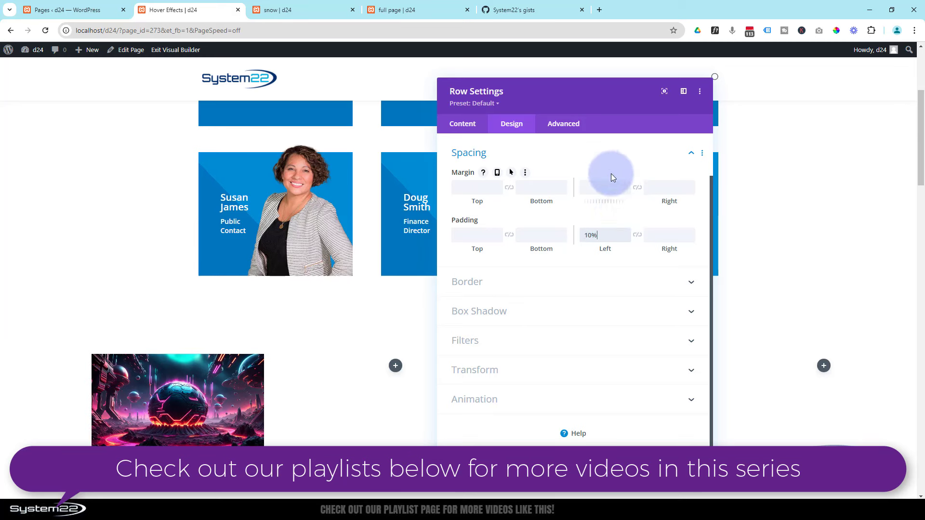
click(647, 237)
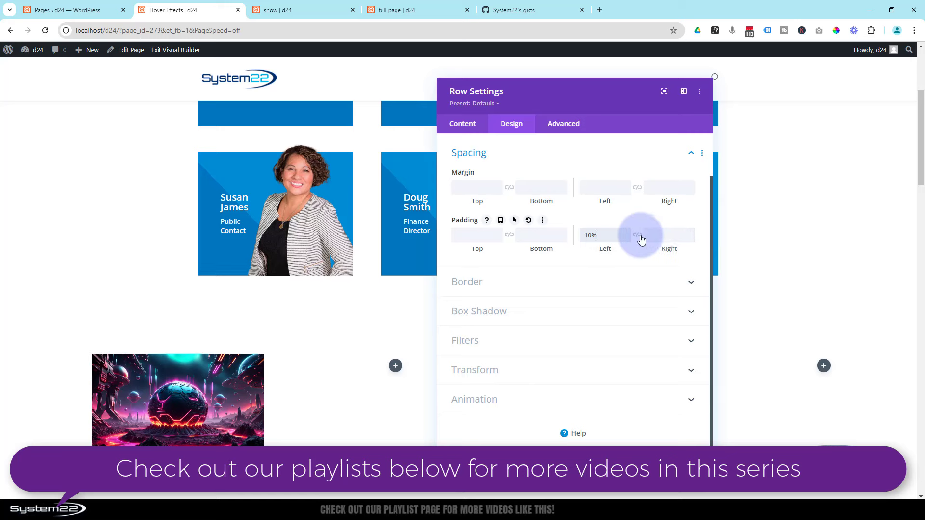
click(638, 235)
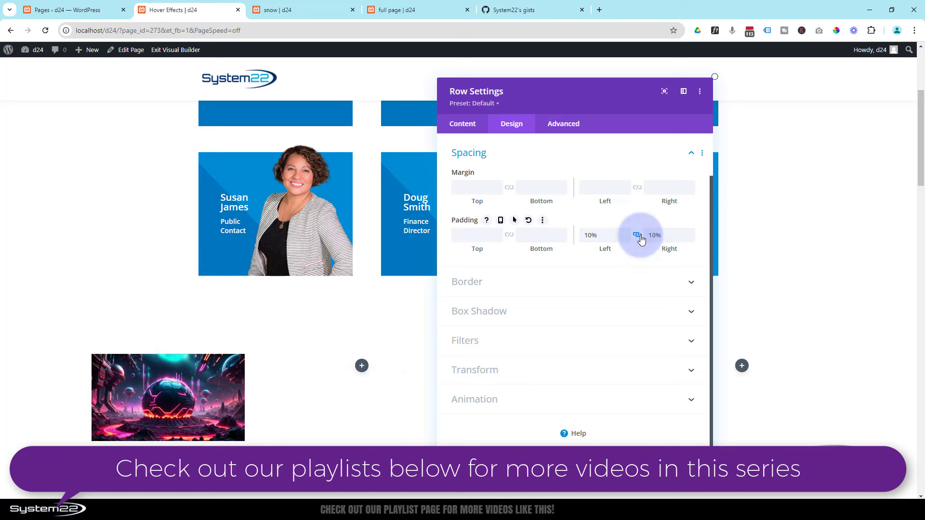
click(626, 239)
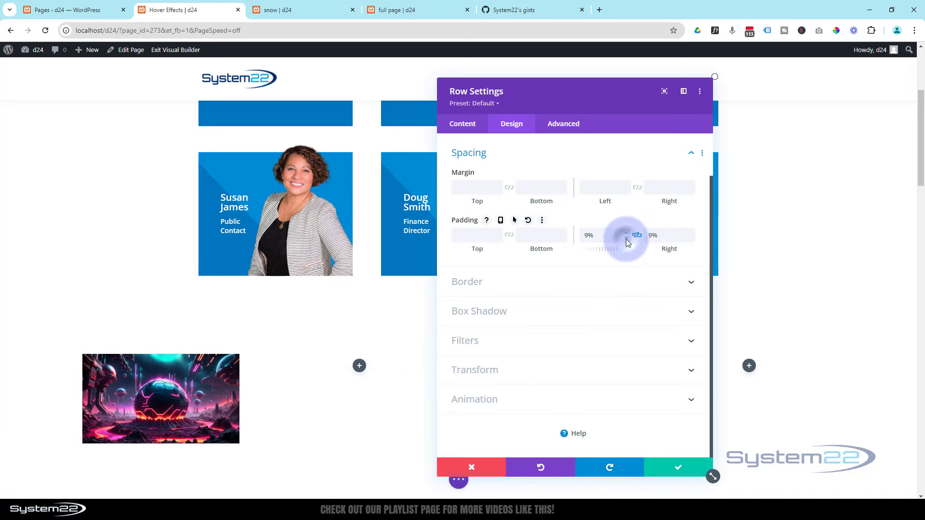
click(626, 239)
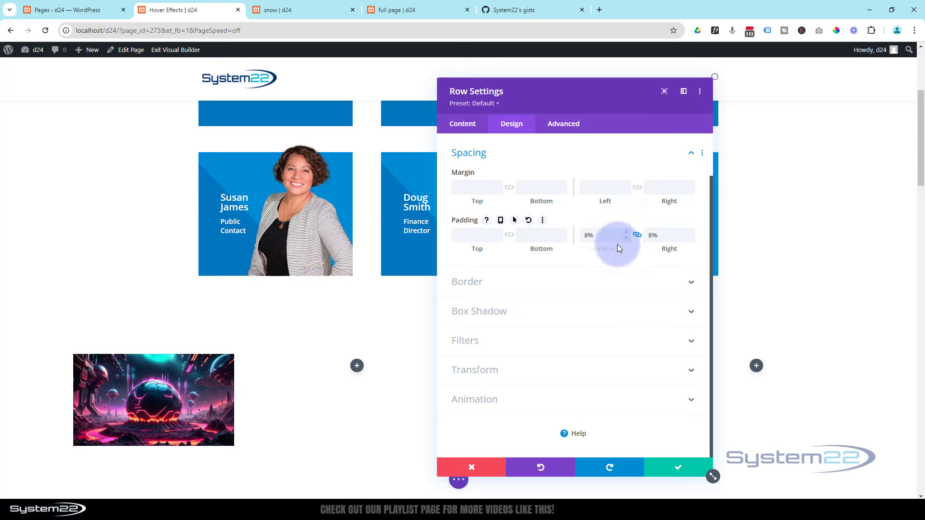
click(627, 238)
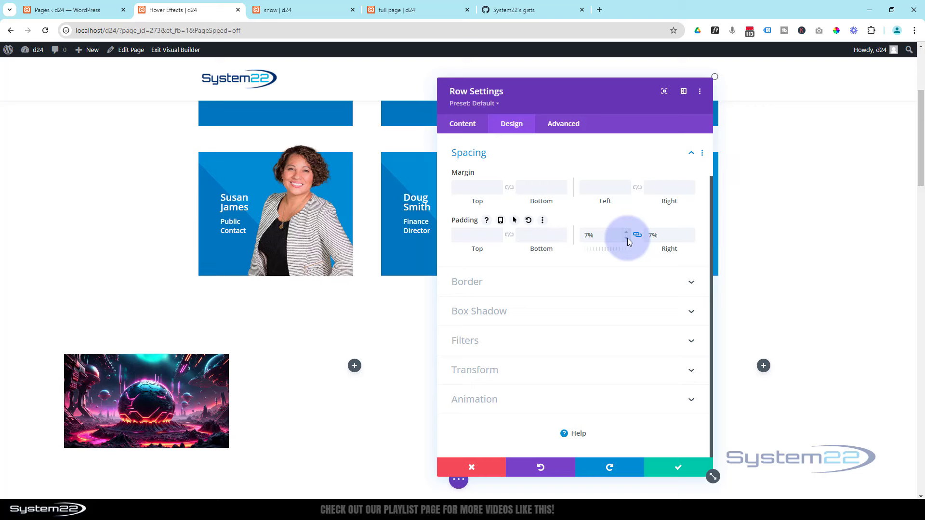
click(624, 233)
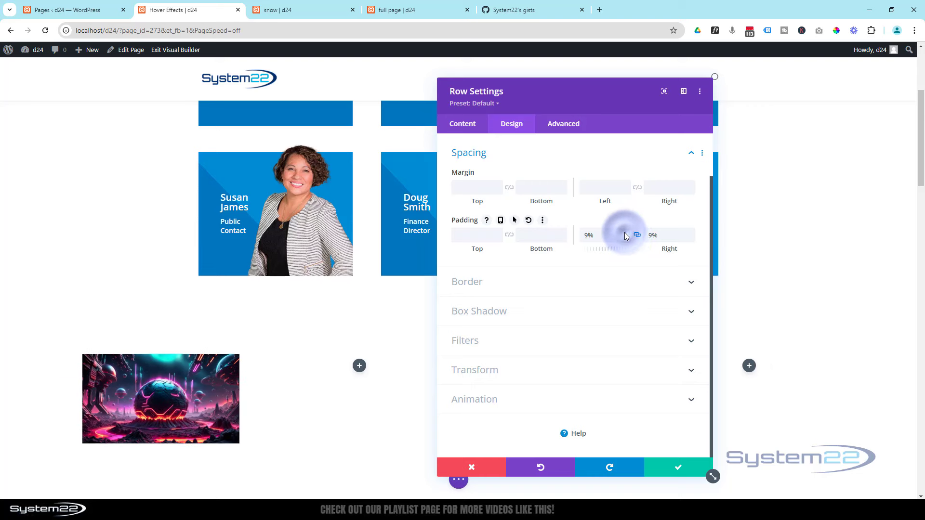
click(624, 233)
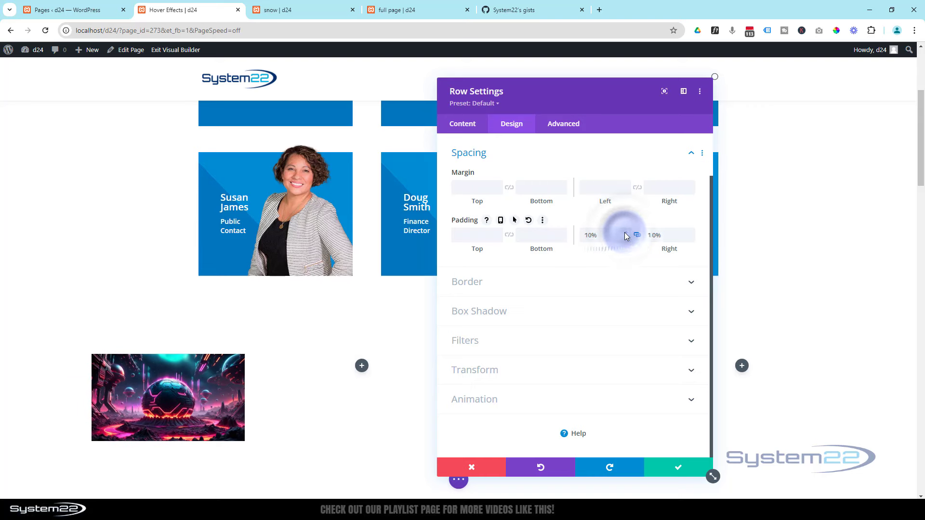
click(676, 465)
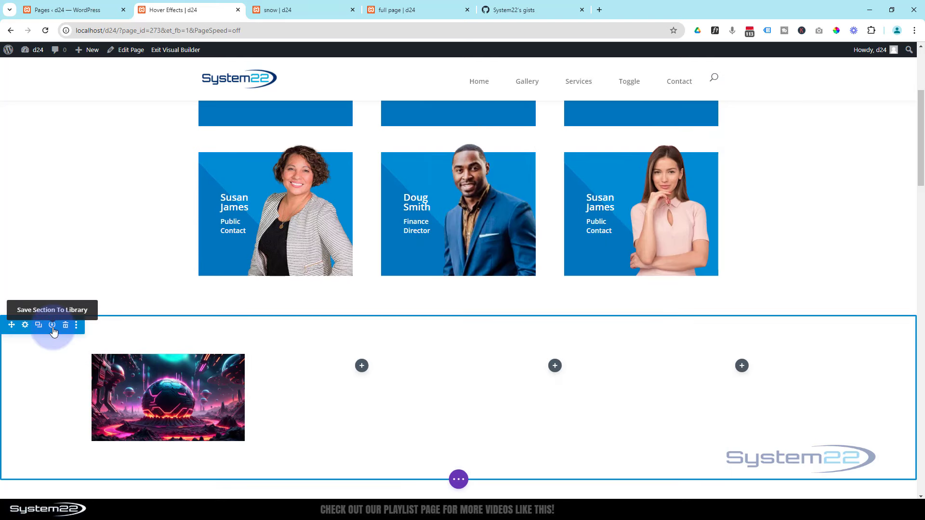
Give the new gallery section a #242424 background colour and save the section settings.
click(25, 326)
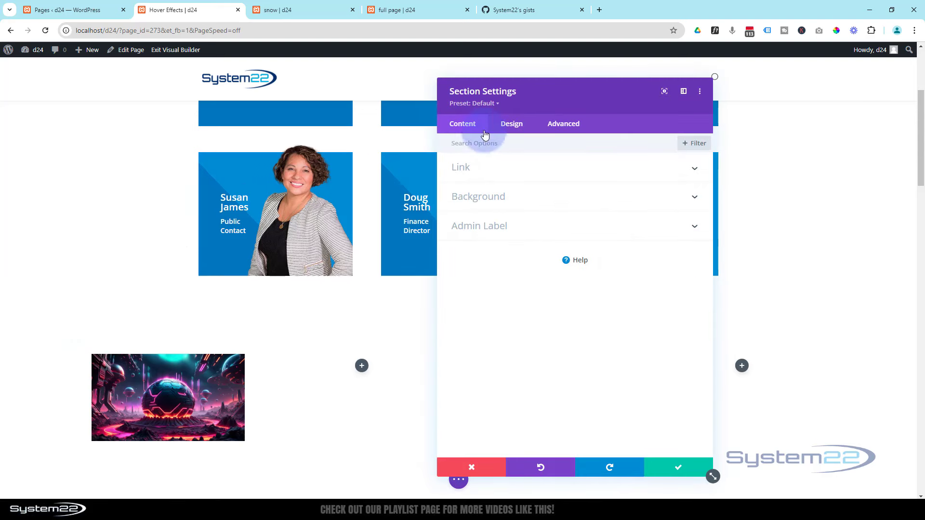
click(504, 199)
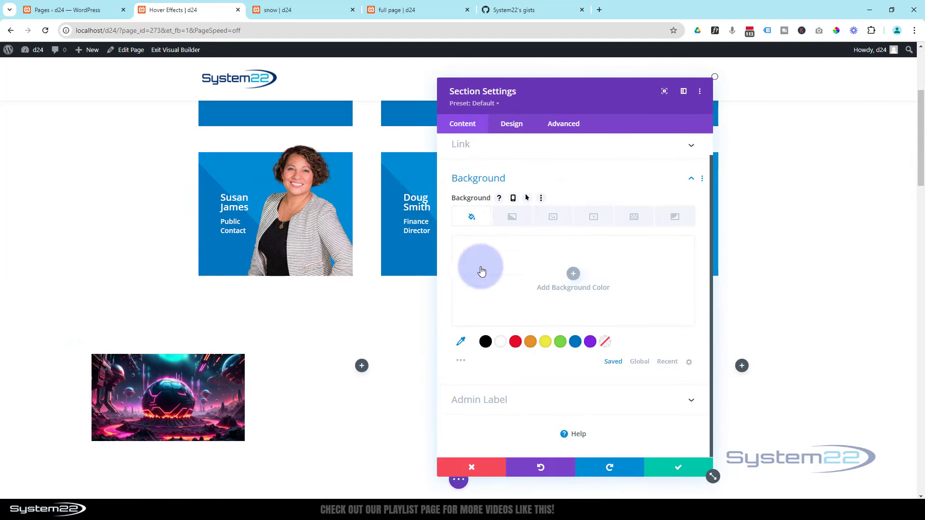
click(465, 364)
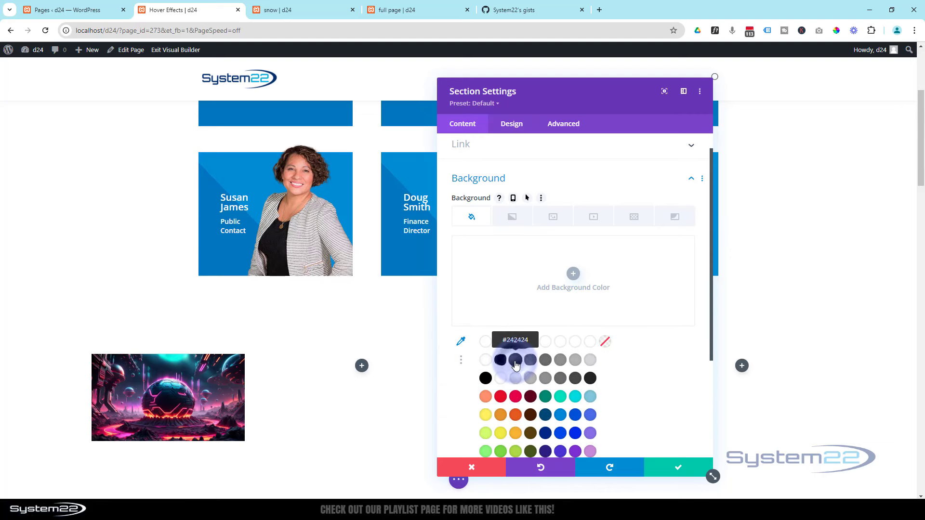
click(515, 366)
scroll(360, 288, down, 2)
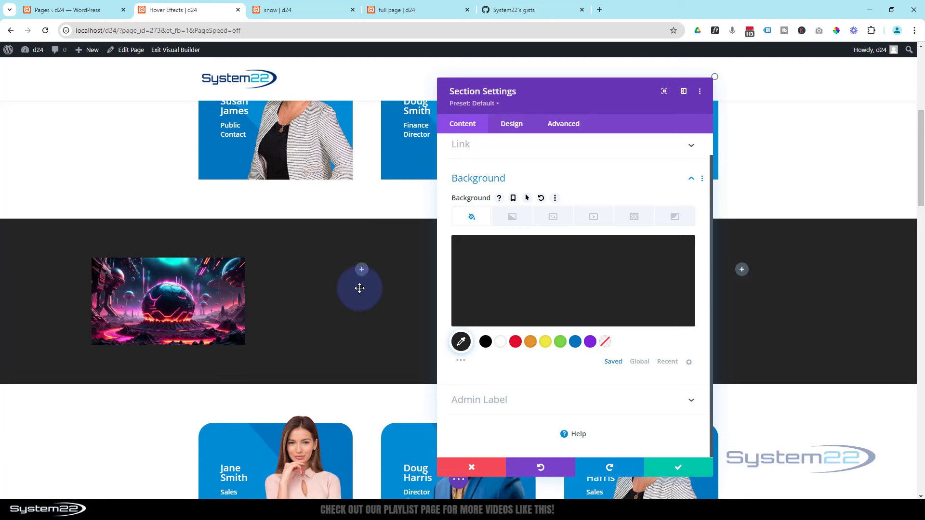
click(679, 471)
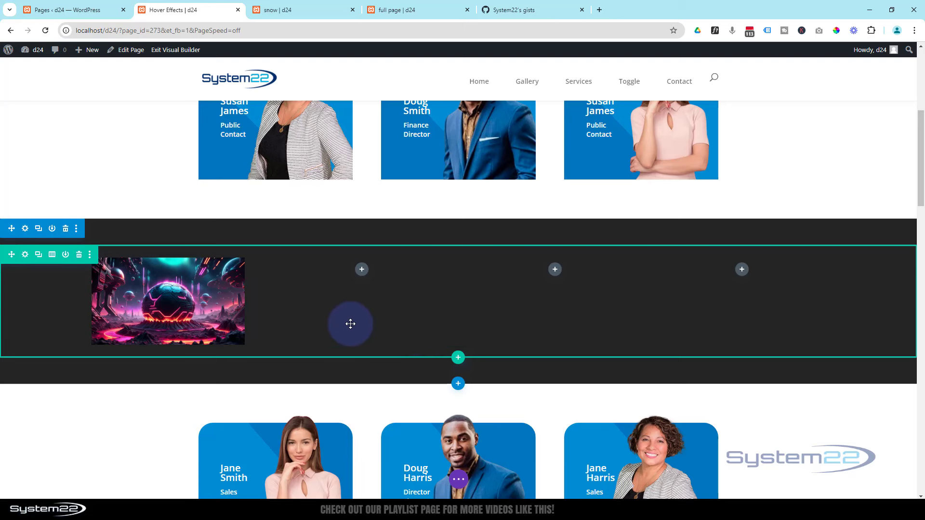
Turn on Open in Lightbox in the link options of the neon sphere image.
scroll(318, 315, up, 1)
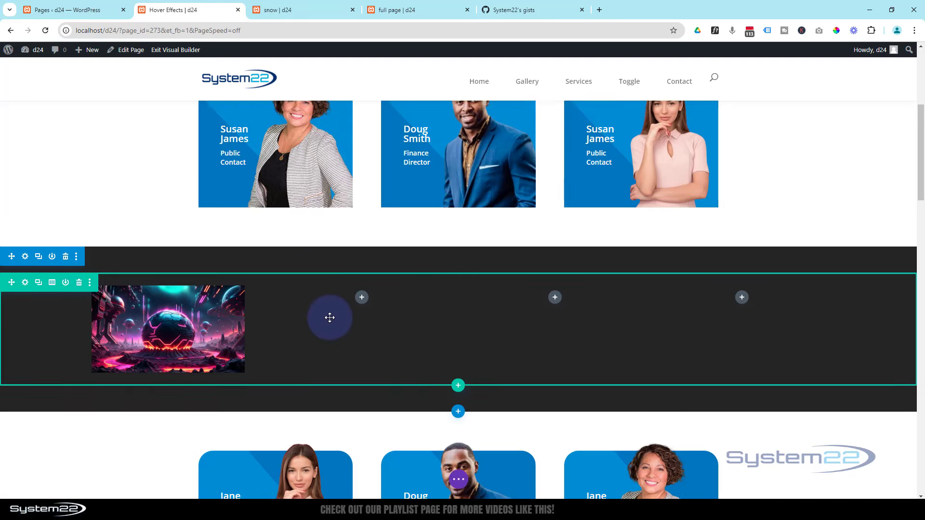
scroll(329, 318, down, 1)
scroll(329, 318, up, 1)
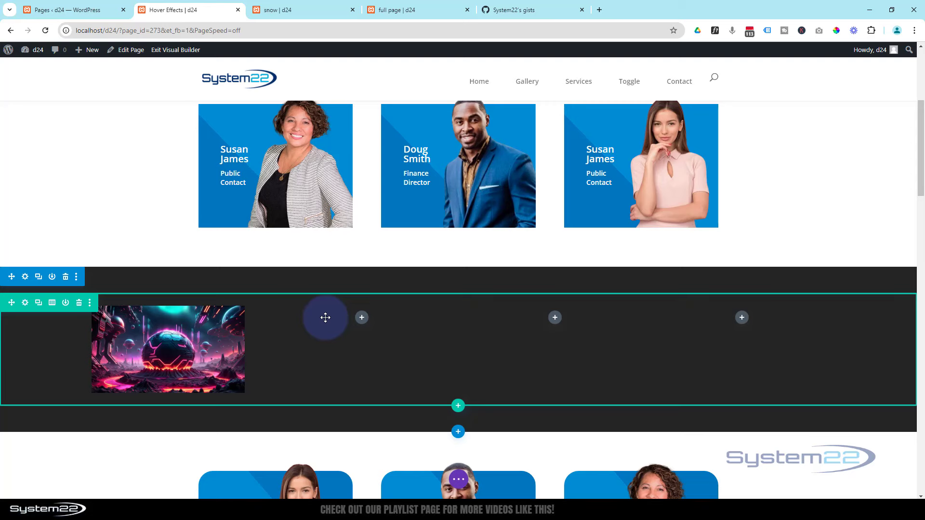
mouse_move(151, 335)
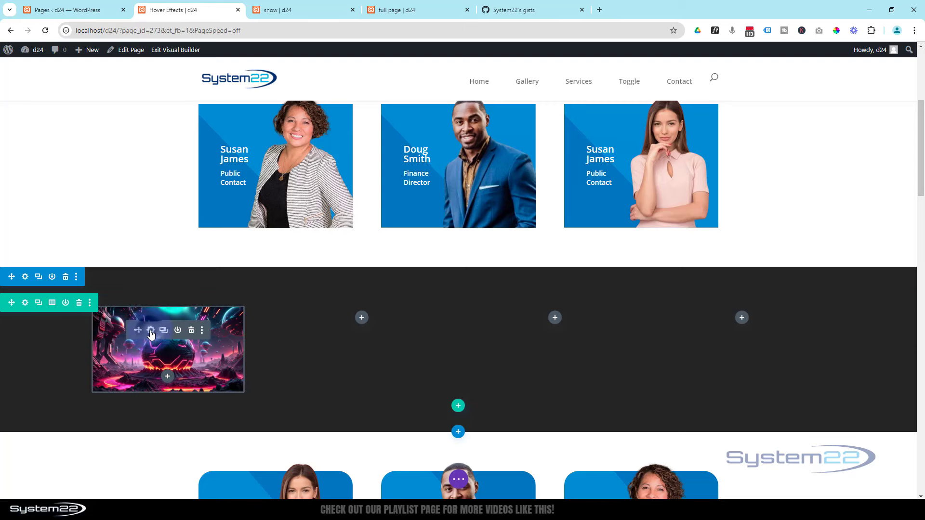
click(151, 332)
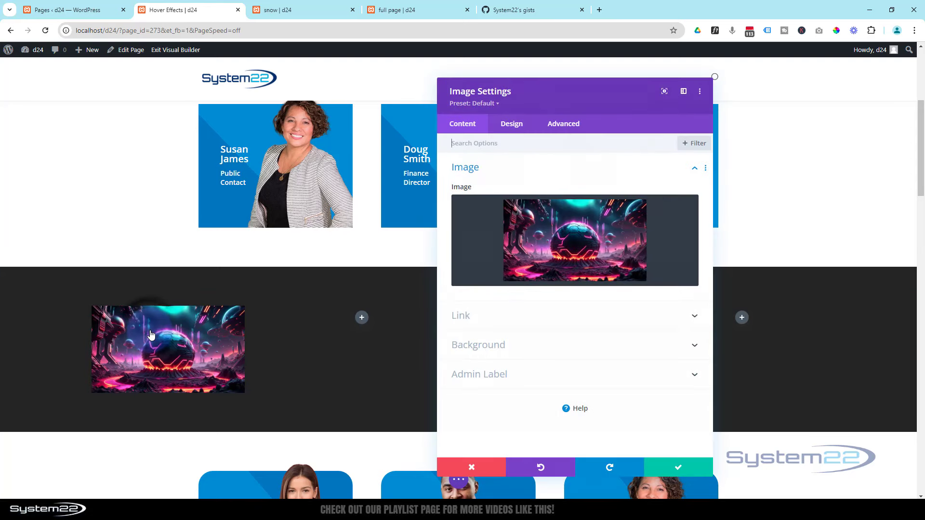
click(508, 318)
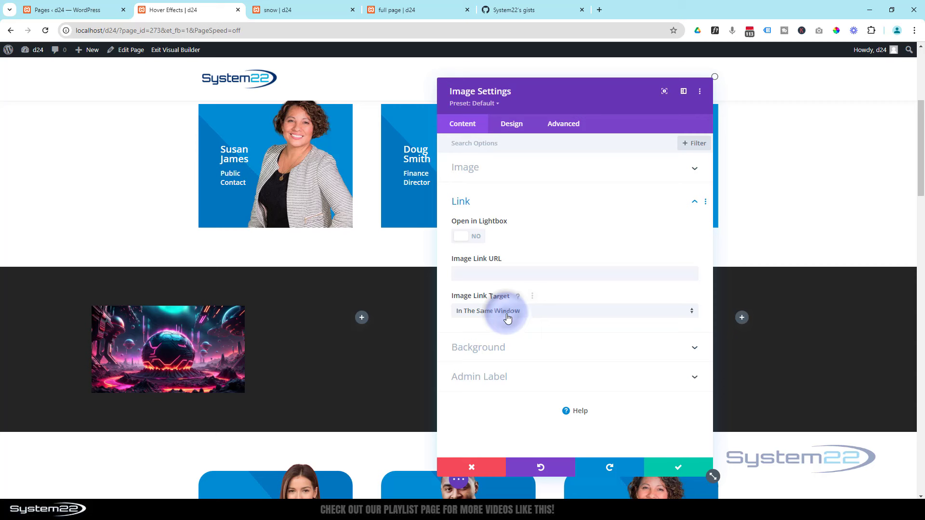
click(475, 237)
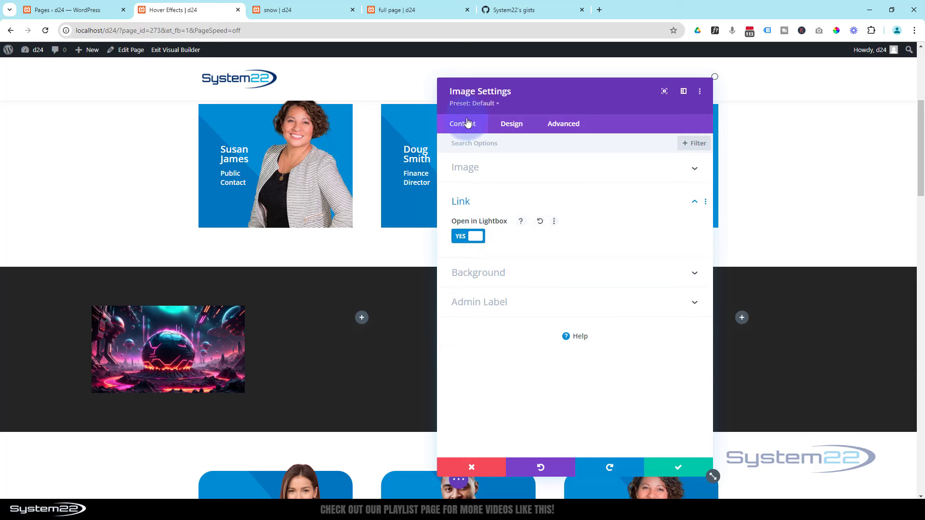
Switch the lightbox off to inspect the image's link URL and link target options, and switch it back on.
click(460, 237)
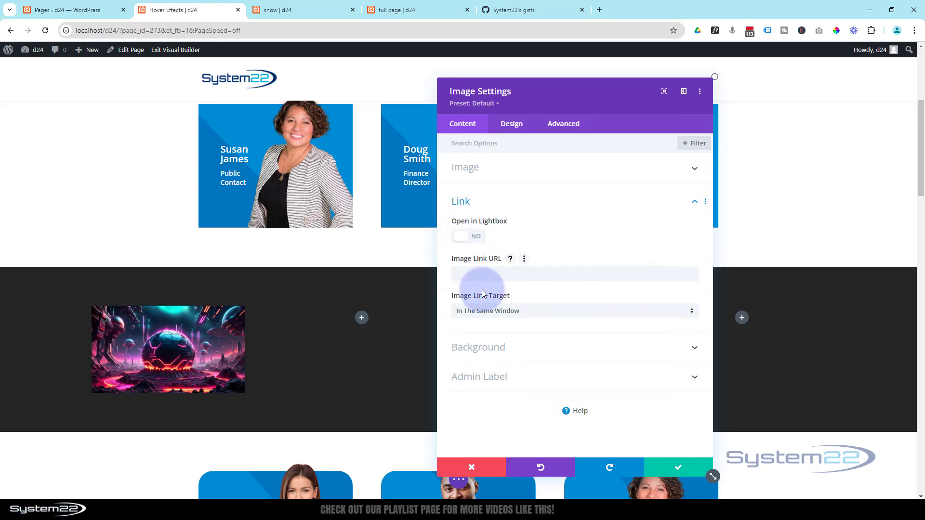
click(466, 275)
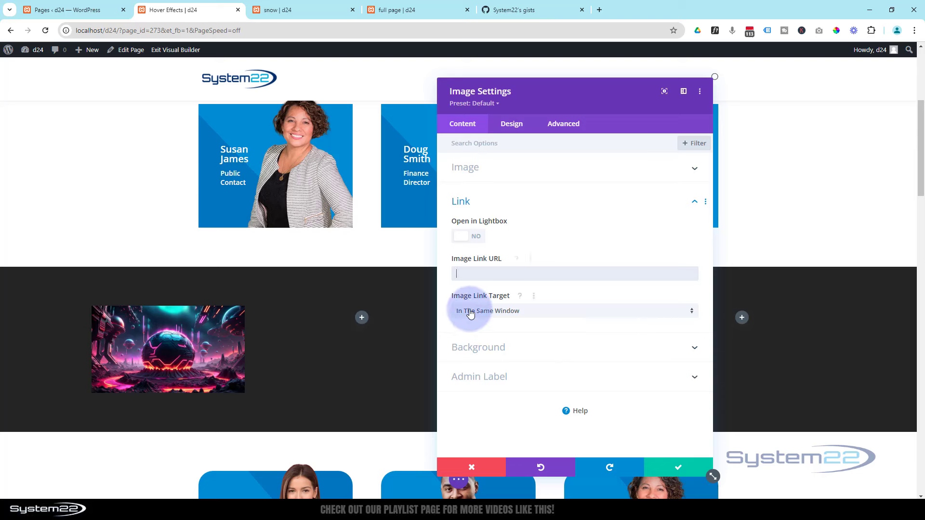
click(501, 315)
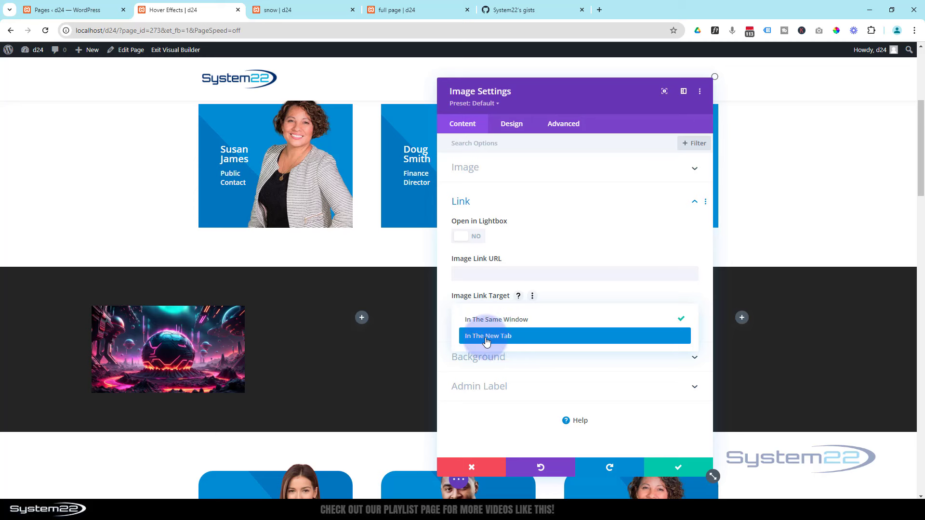
click(446, 312)
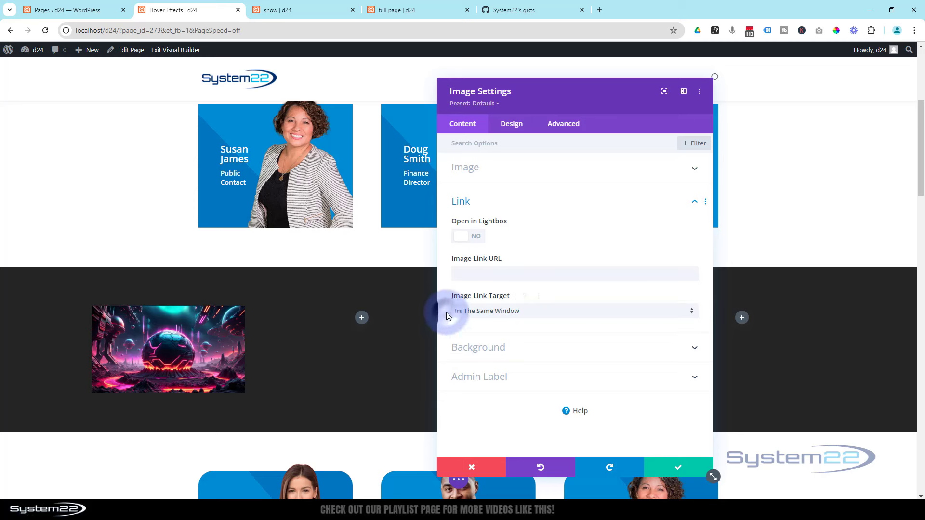
click(471, 237)
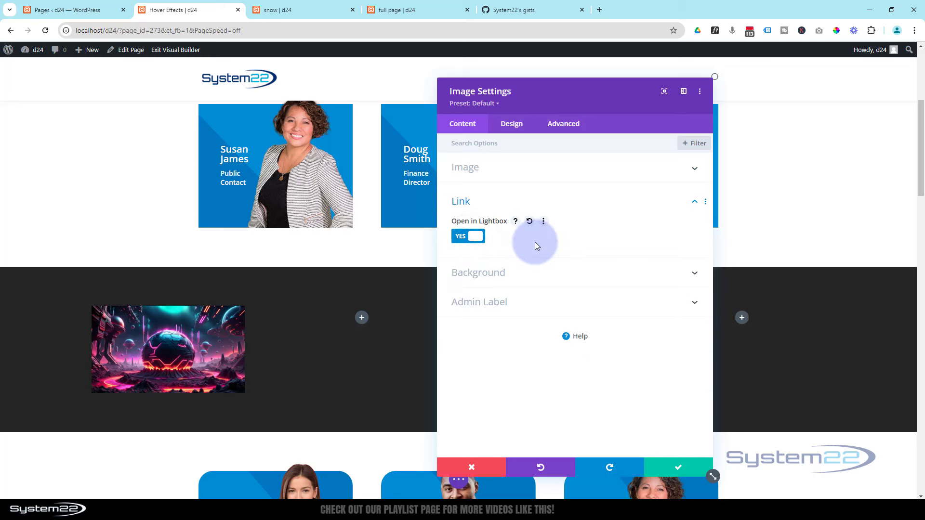
Set the Saturation filter of the neon sphere image to 0%.
click(514, 124)
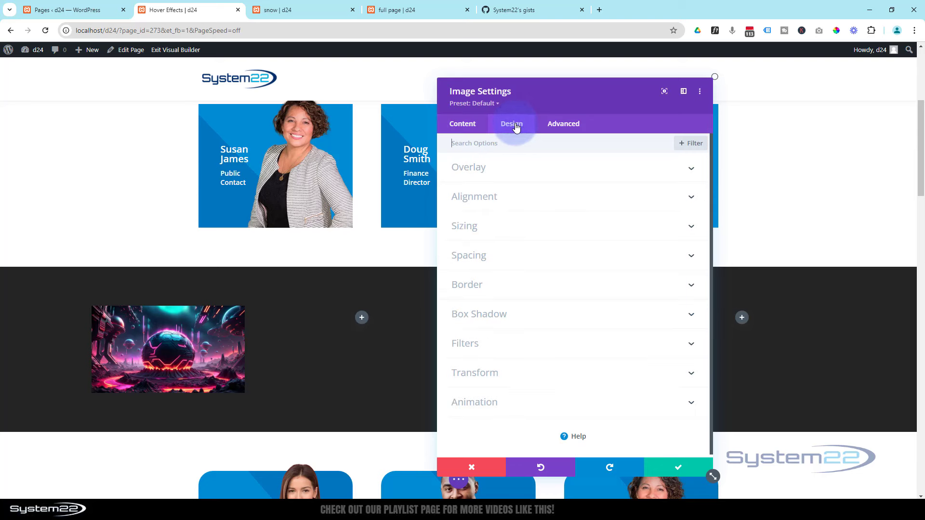
click(563, 348)
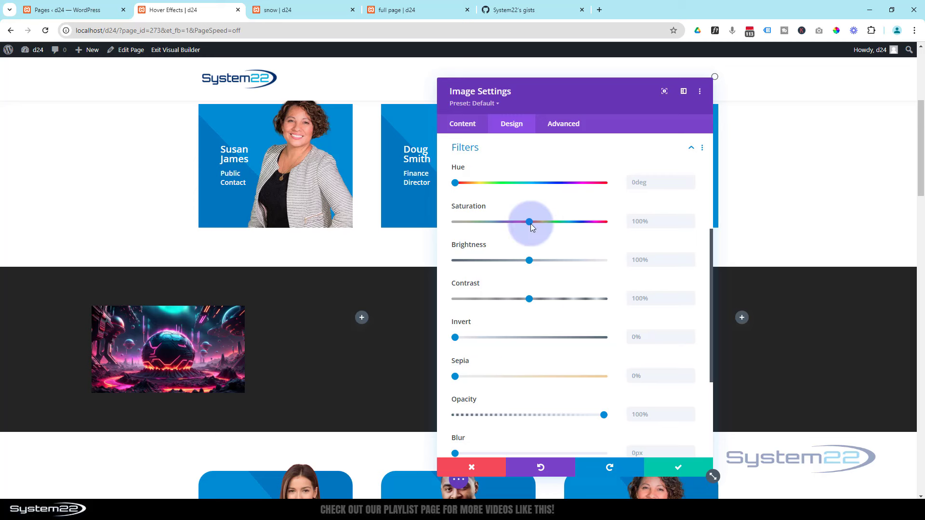
drag(530, 222, 587, 222)
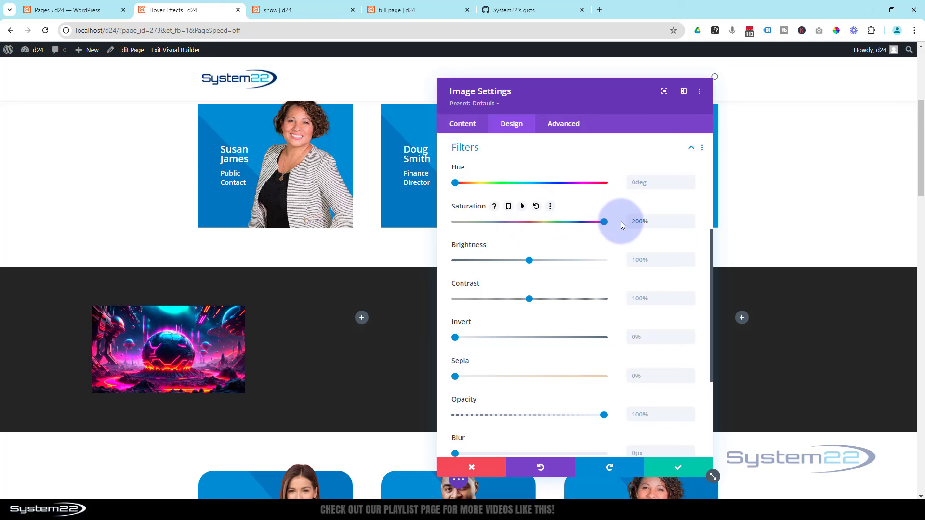
drag(620, 222, 447, 230)
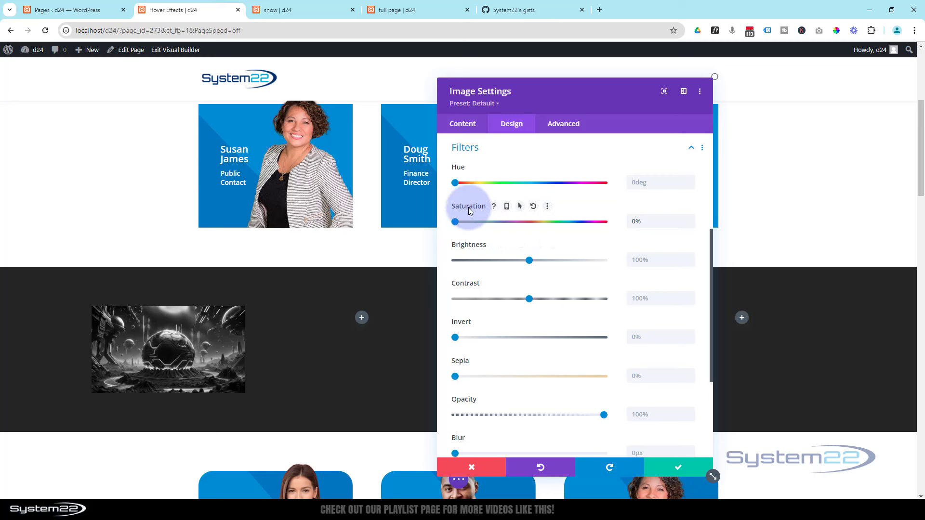
Set the image's hover-state Saturation to 100%, check the desktop state, and save the image settings.
click(523, 209)
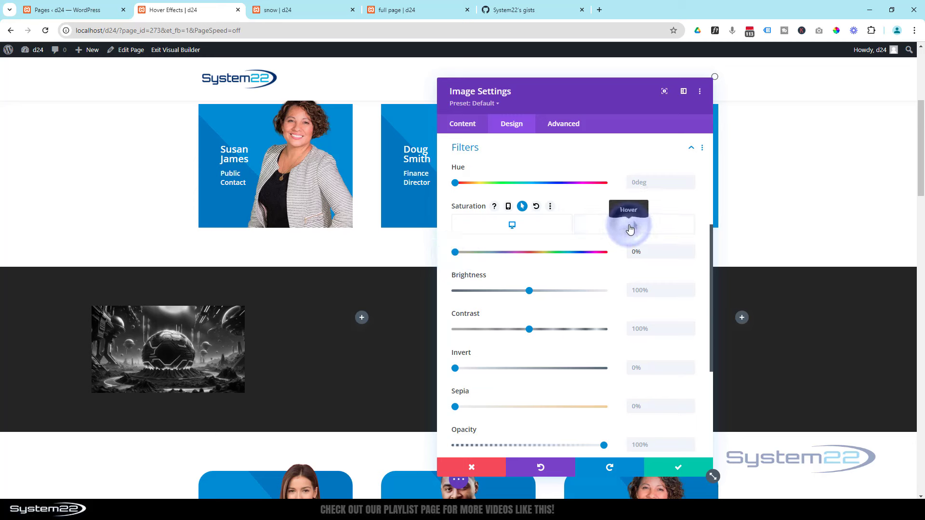
click(631, 229)
click(455, 253)
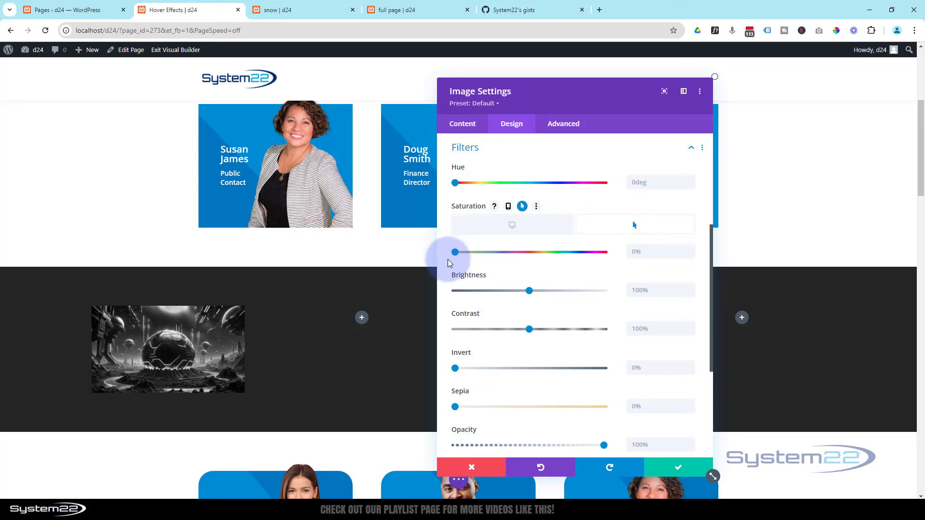
drag(457, 255, 530, 255)
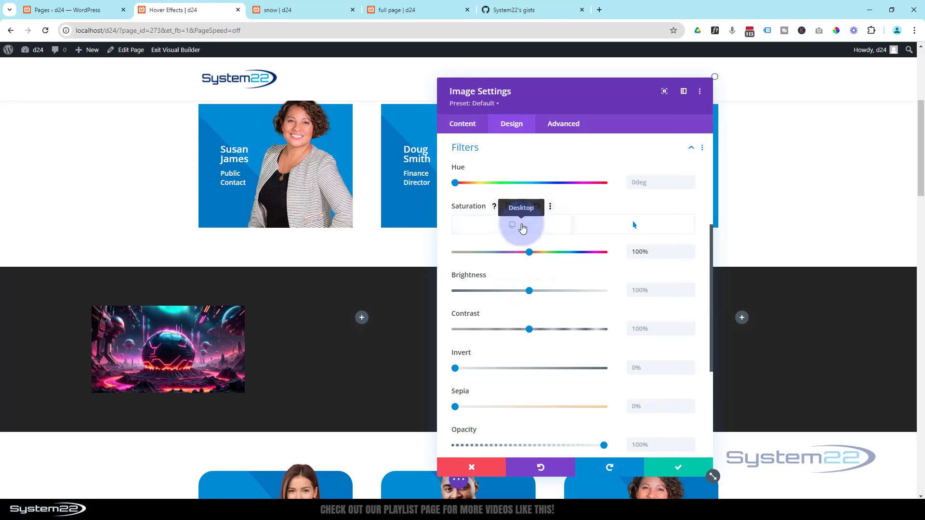
click(513, 225)
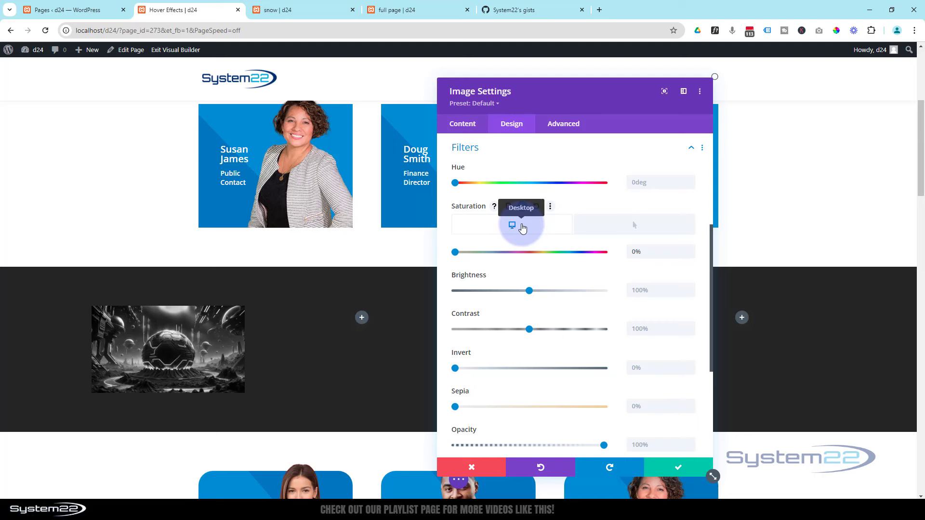
scroll(407, 369, up, 3)
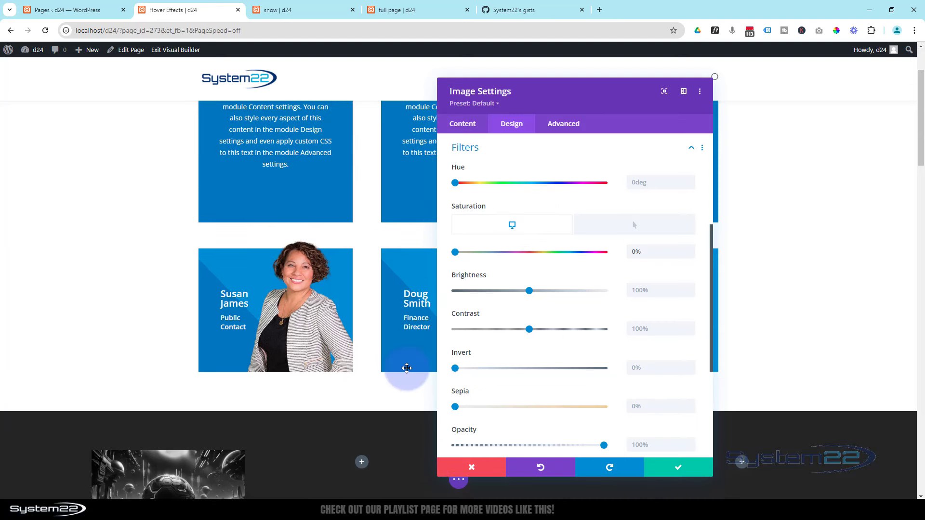
scroll(408, 368, down, 2)
scroll(407, 368, down, 3)
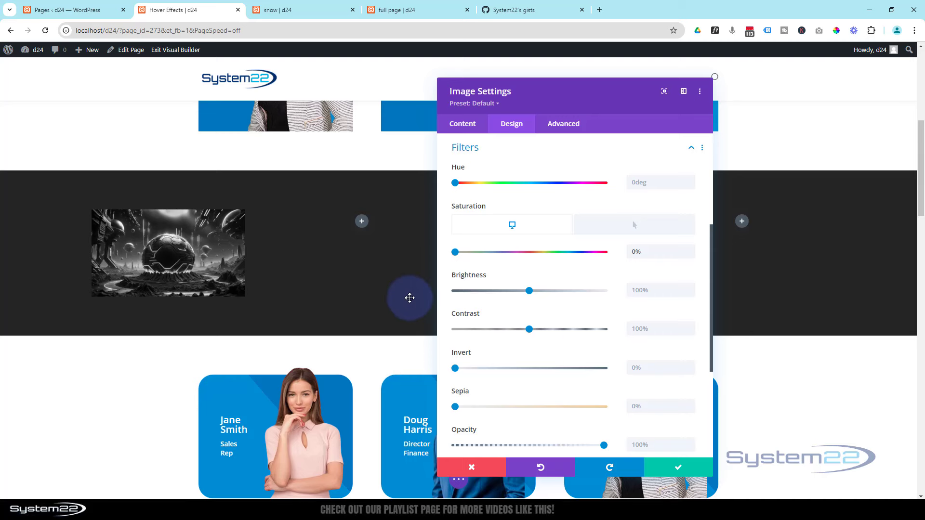
scroll(410, 297, down, 1)
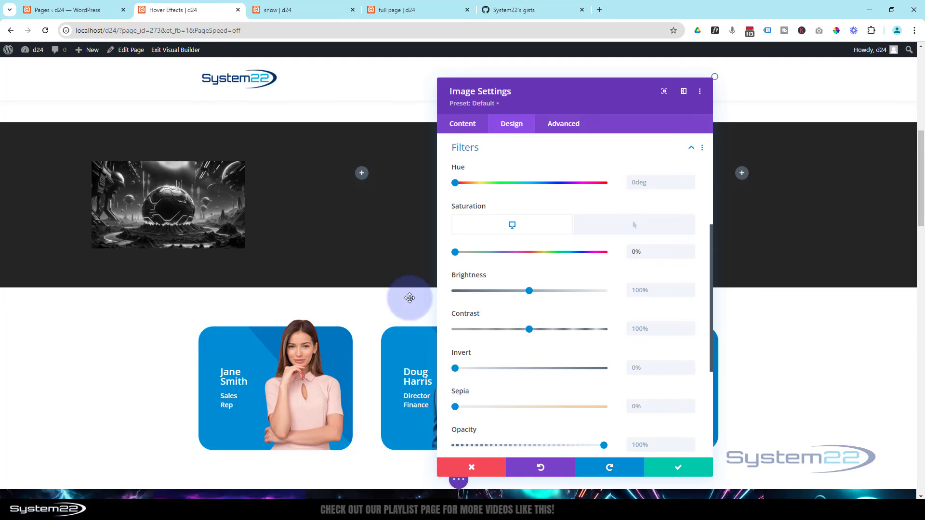
scroll(410, 298, down, 1)
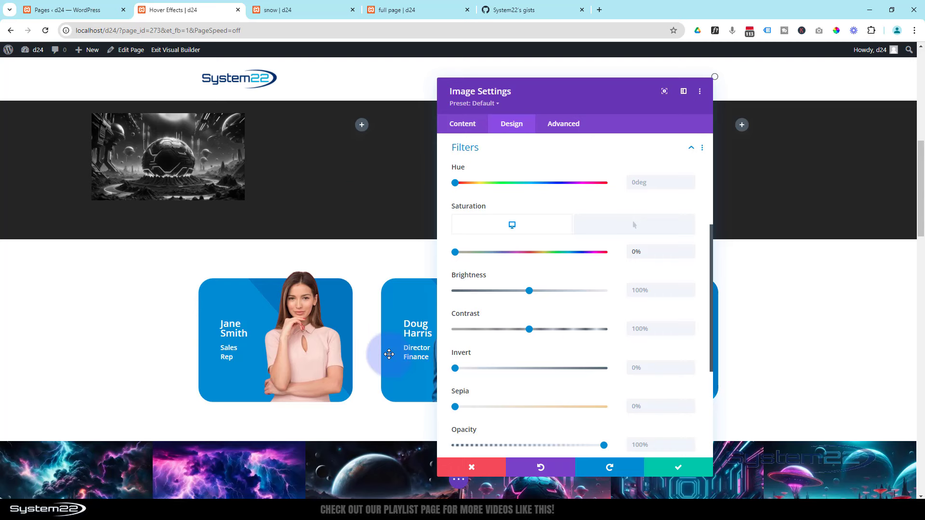
scroll(371, 382, up, 4)
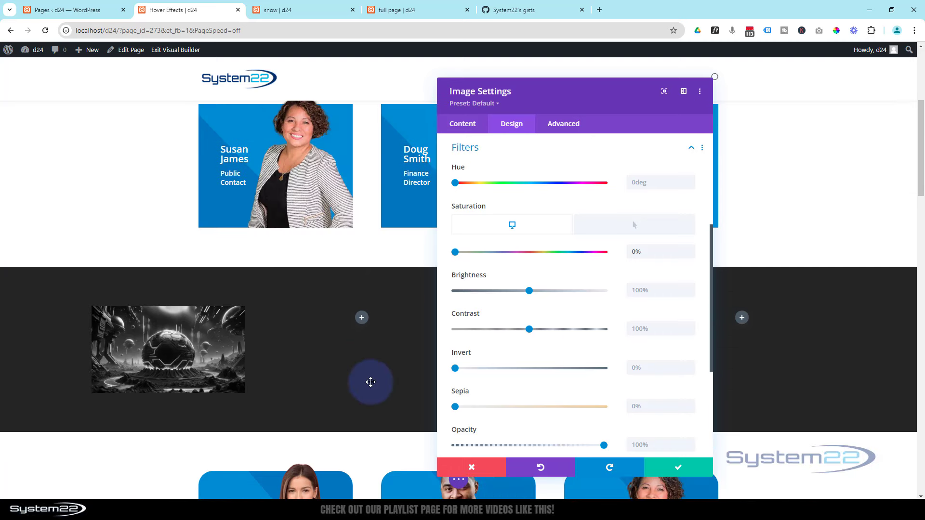
scroll(370, 382, down, 1)
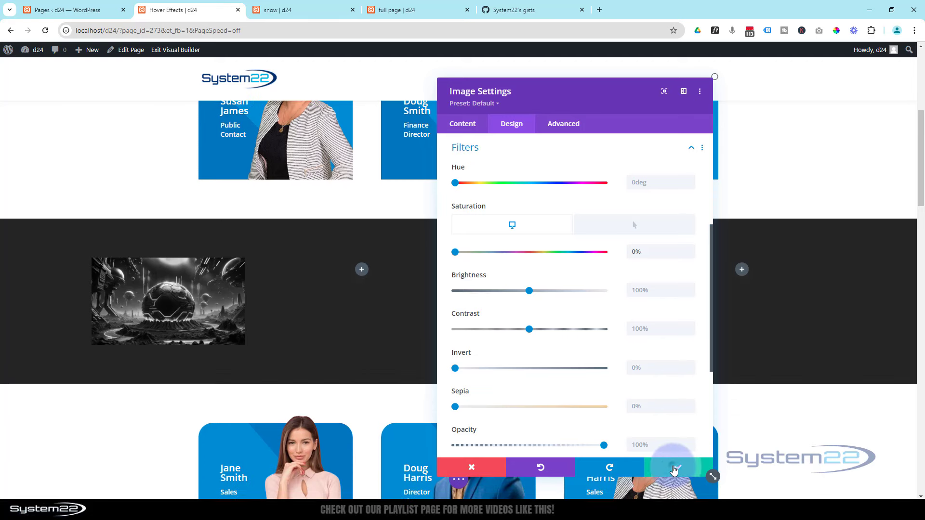
click(674, 470)
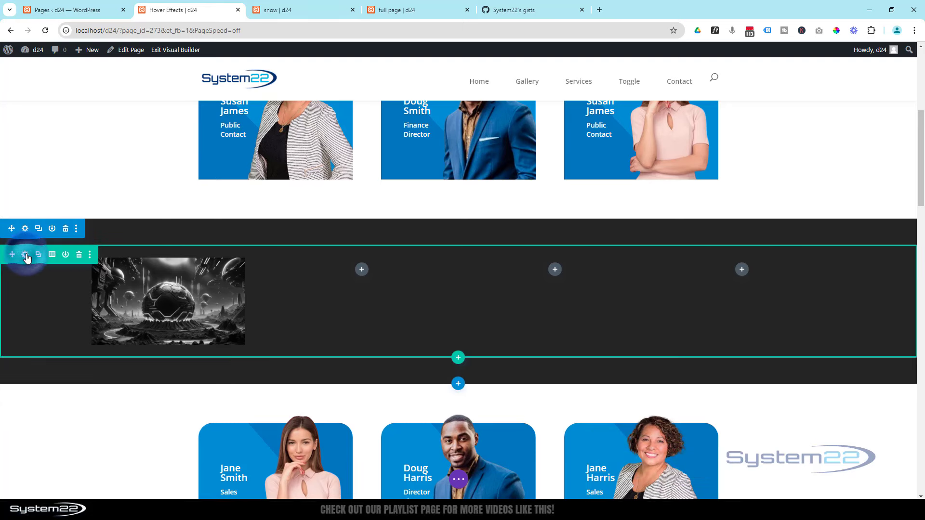
Set the neon sphere picture from the media library as the background image of the gallery row's first column and save the column.
click(25, 255)
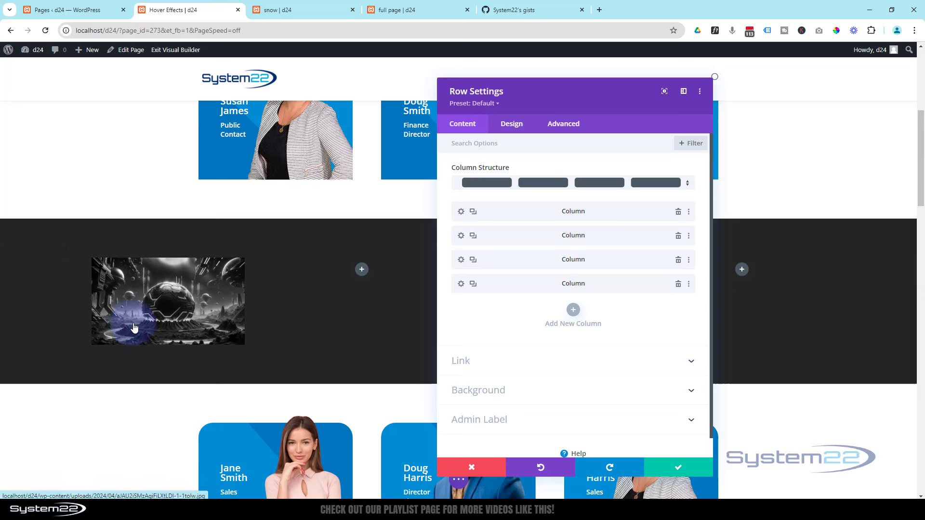
click(461, 213)
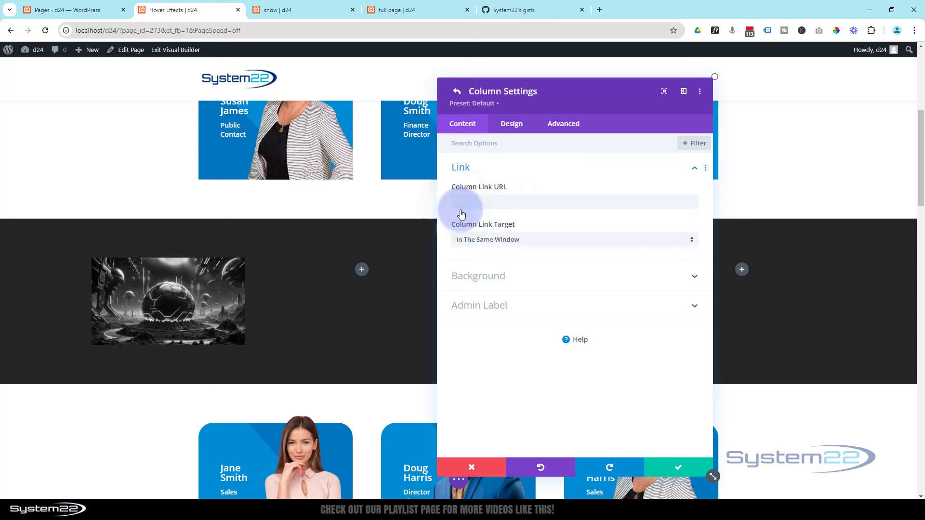
click(513, 282)
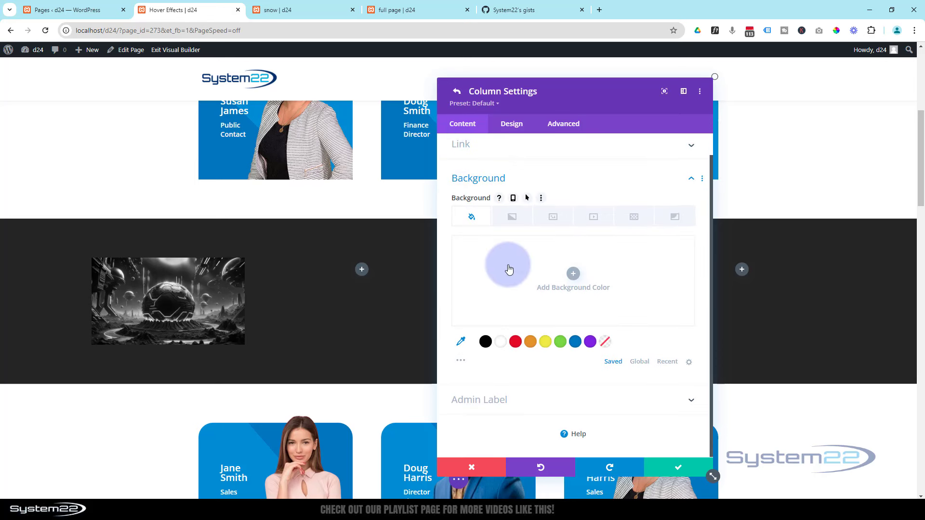
click(554, 218)
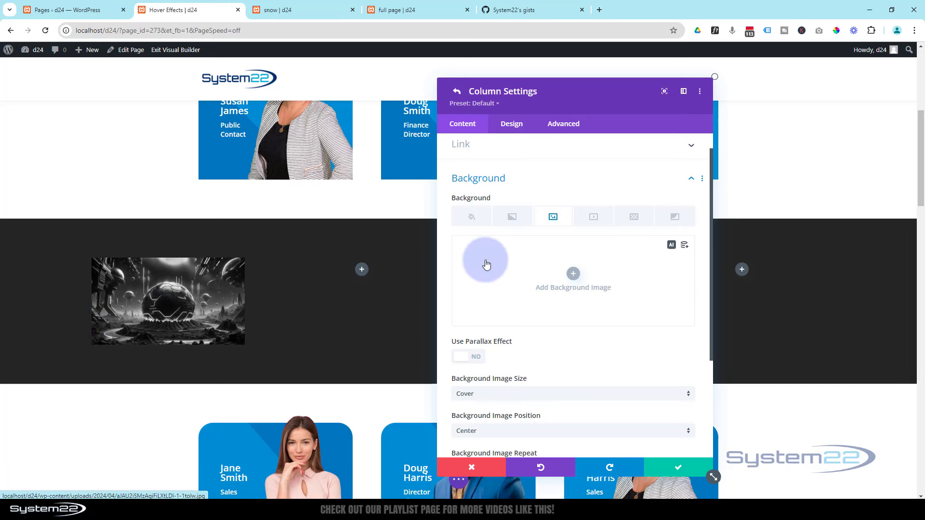
click(574, 274)
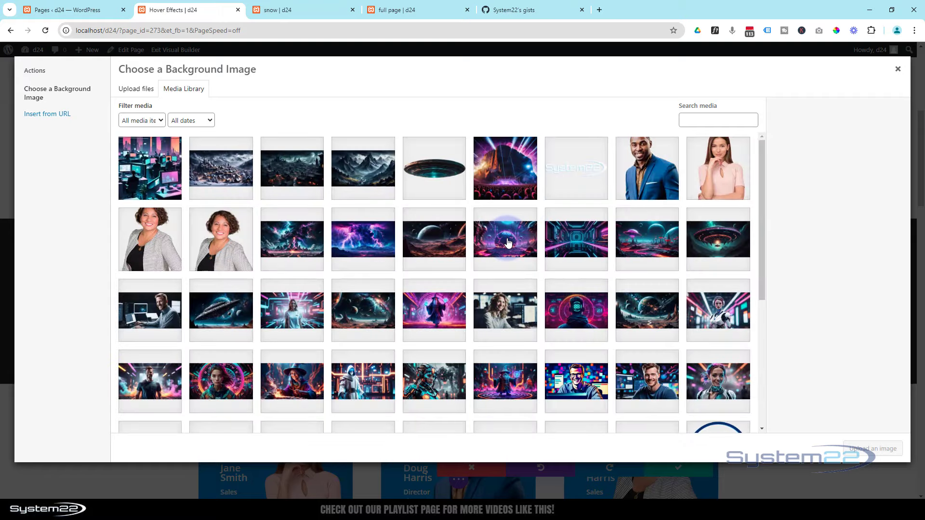
click(505, 239)
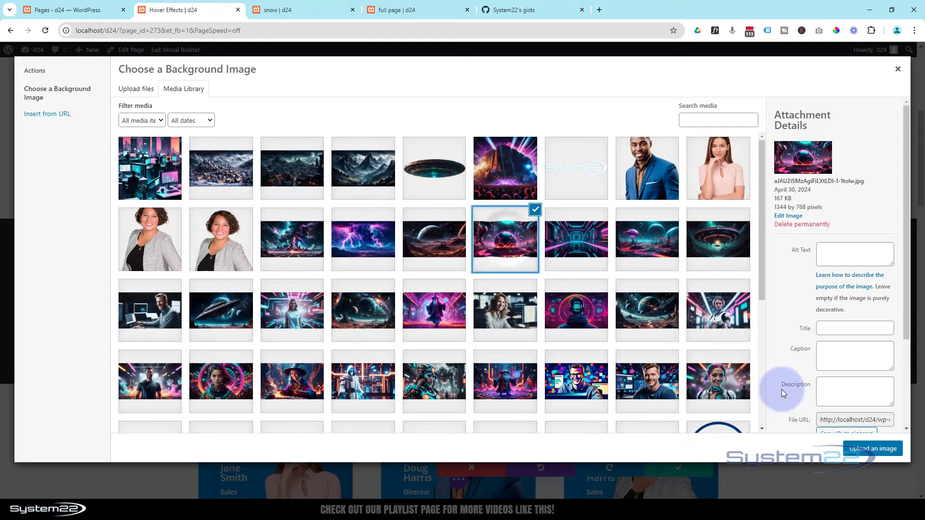
click(878, 452)
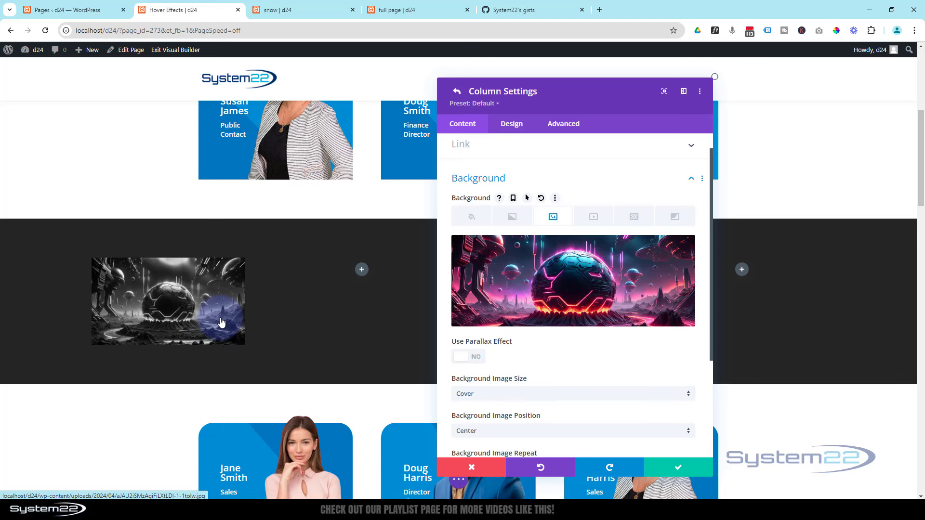
scroll(208, 311, down, 2)
scroll(207, 311, up, 1)
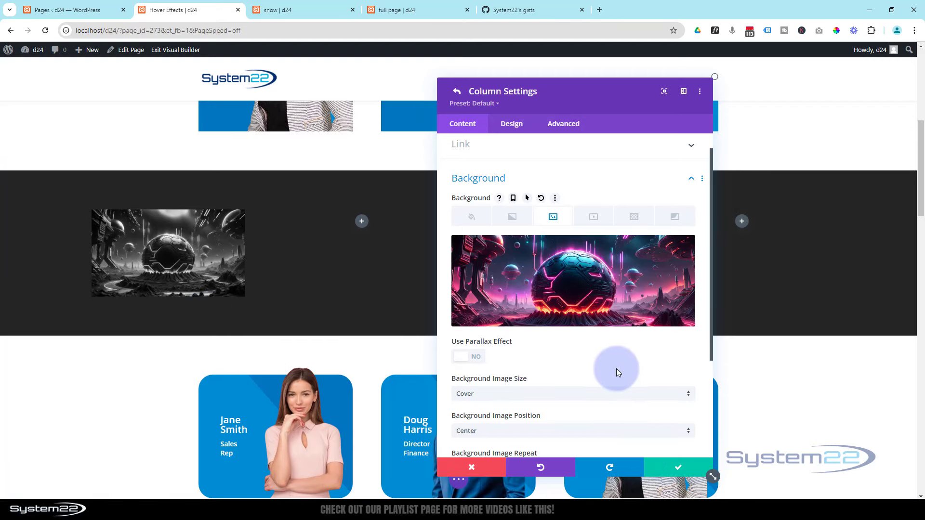
scroll(618, 370, up, 1)
scroll(660, 443, down, 2)
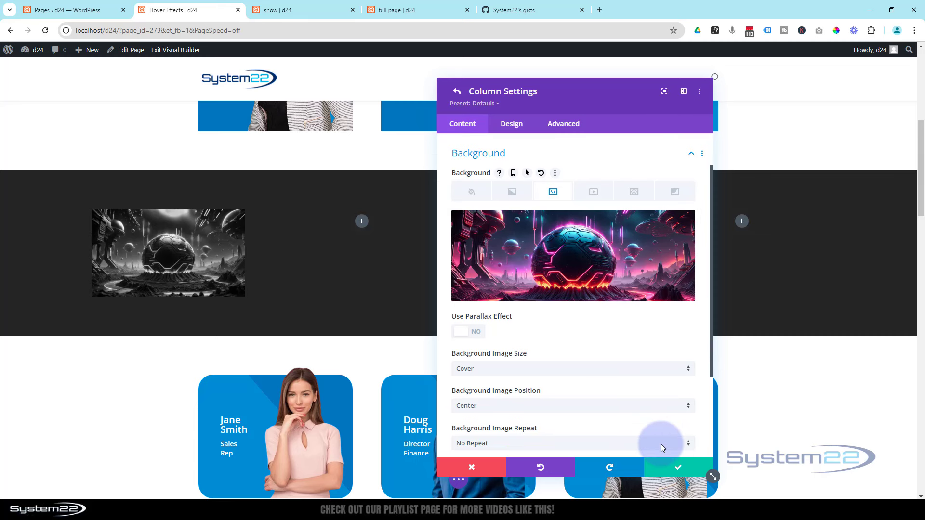
click(682, 467)
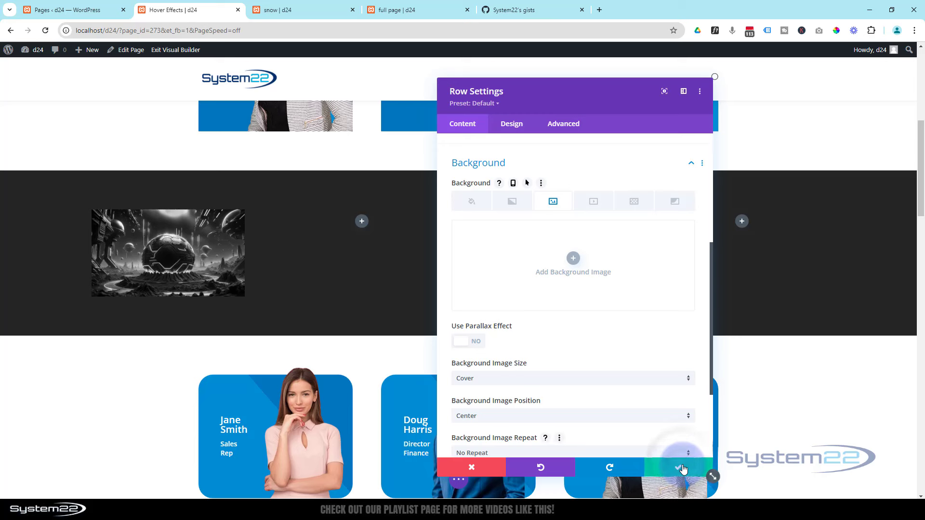
Set the neon corridor picture from the media library as the second column's background image and save the column.
scroll(586, 358, up, 5)
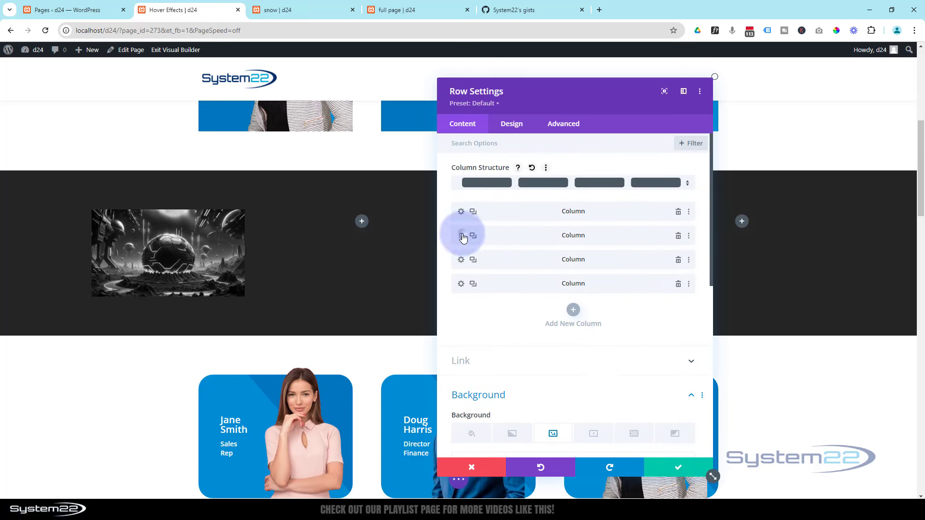
click(461, 236)
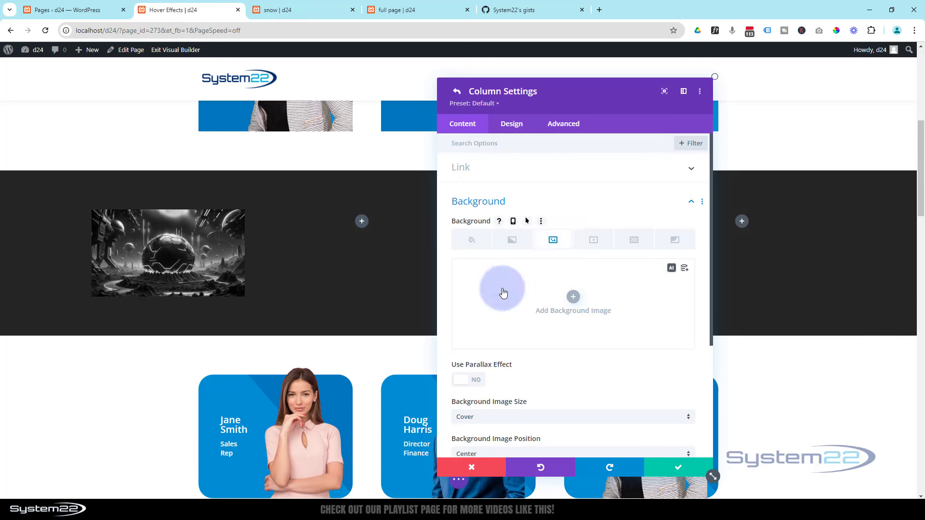
click(574, 298)
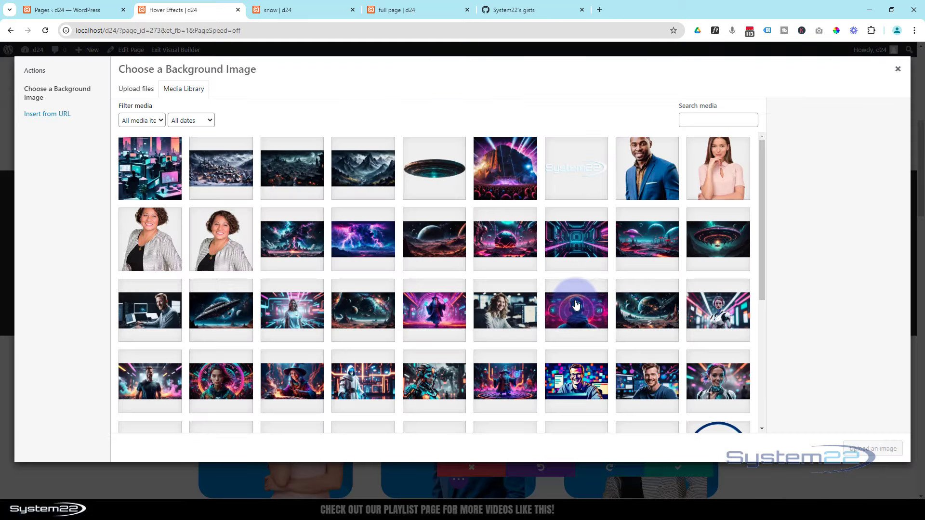
click(585, 244)
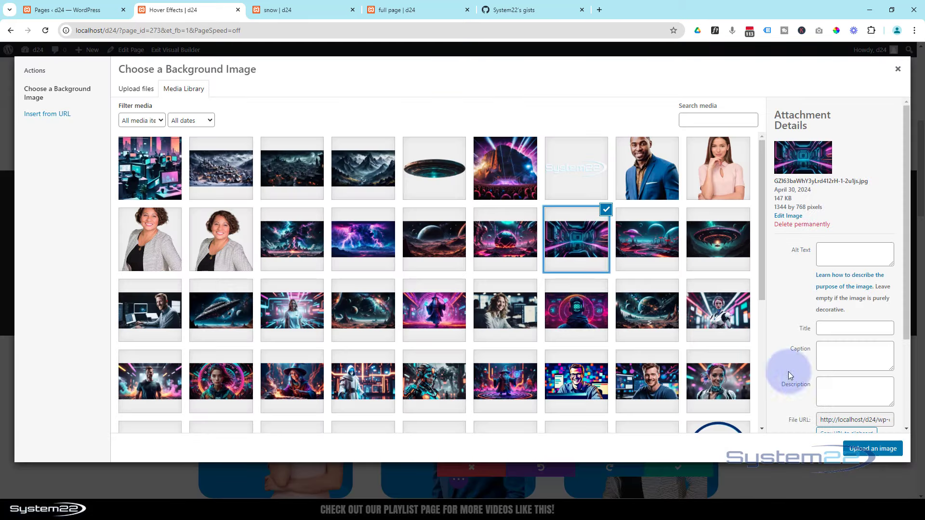
click(869, 448)
click(709, 474)
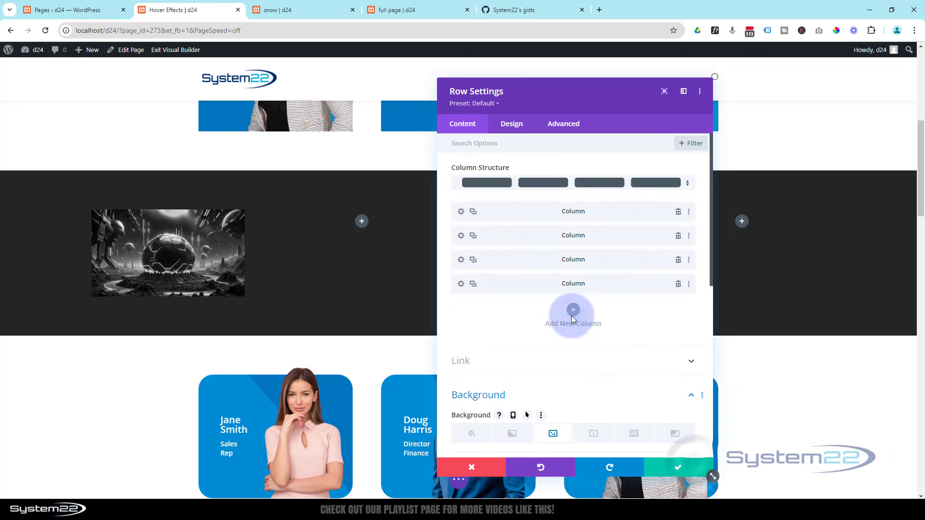
Give the third column the alien landscape picture with the glowing pink saucer as its background image and save the column.
click(460, 261)
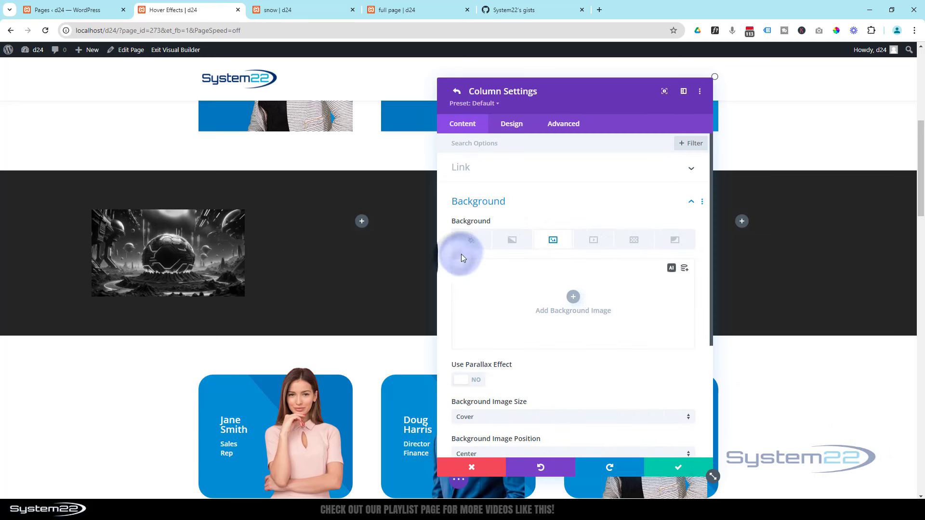
click(576, 305)
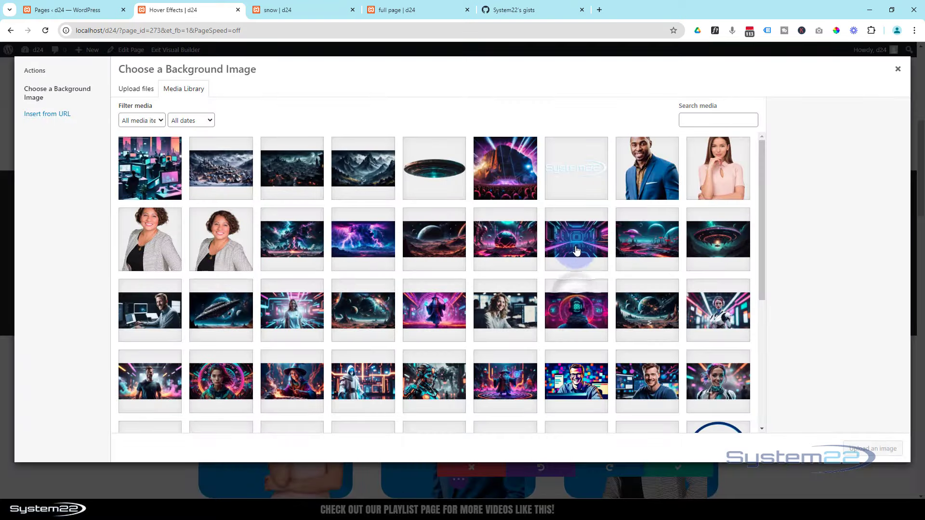
click(636, 240)
click(860, 450)
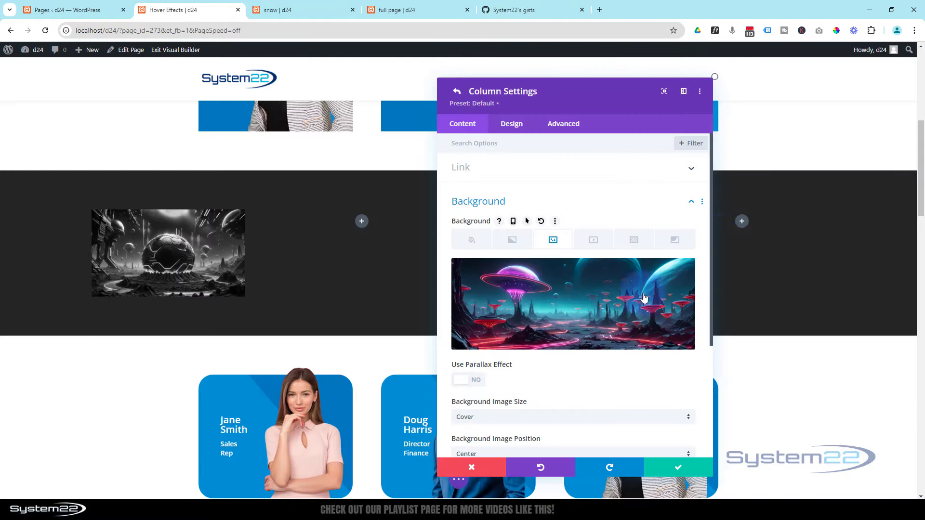
click(674, 466)
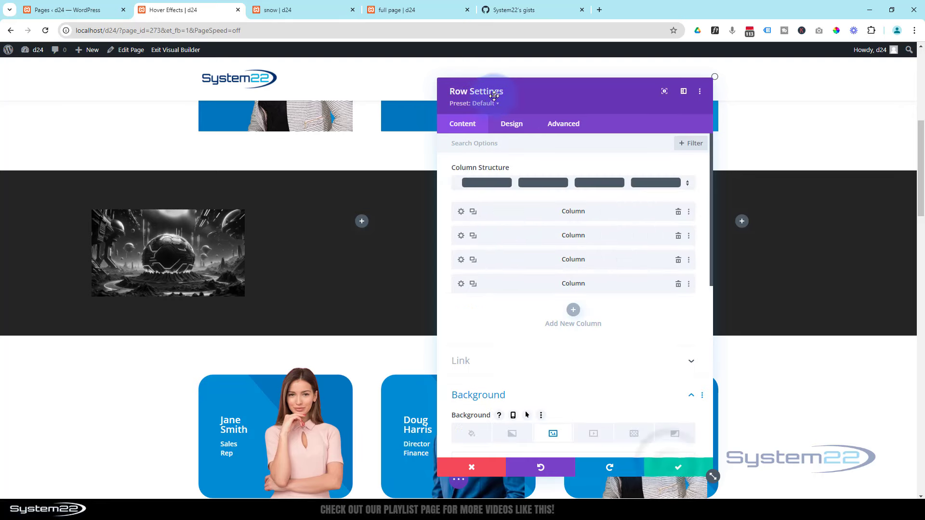
Set the large flying saucer picture as the fourth column's background image, and save the column and row settings.
click(461, 285)
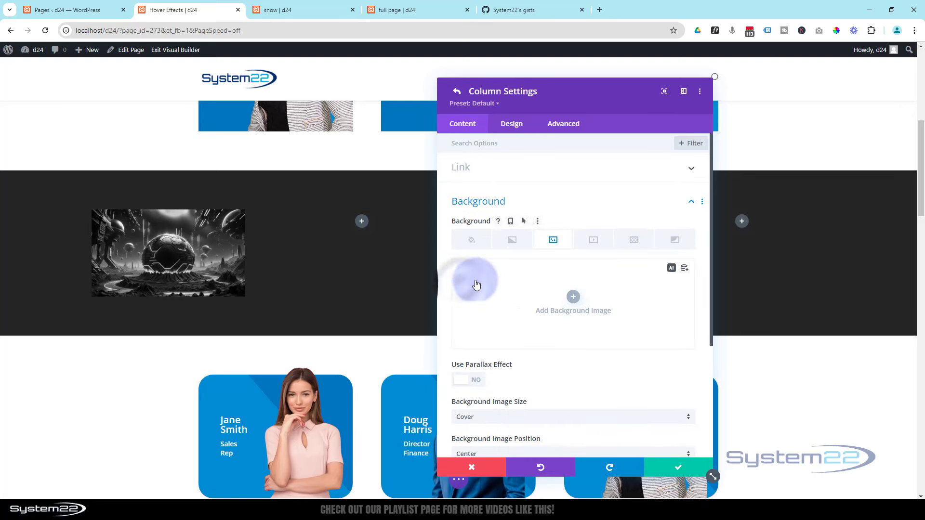
click(573, 300)
click(710, 263)
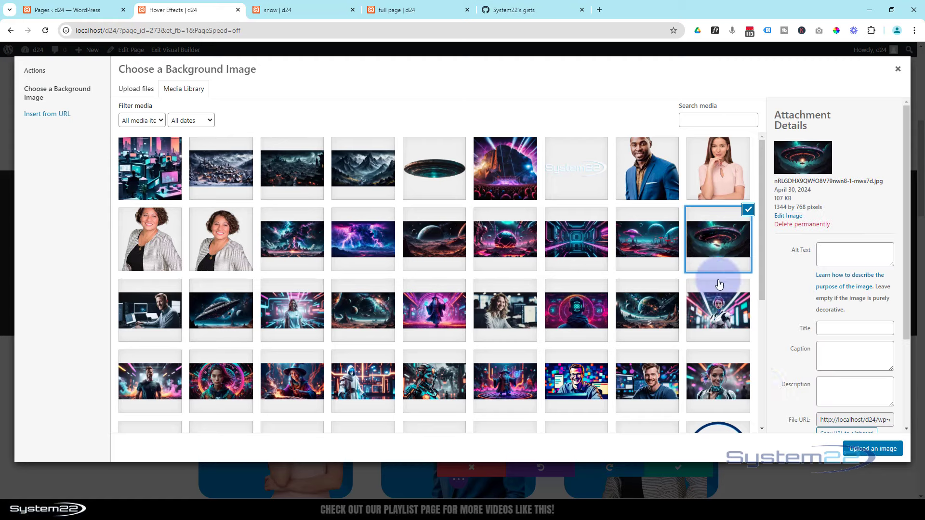
click(873, 448)
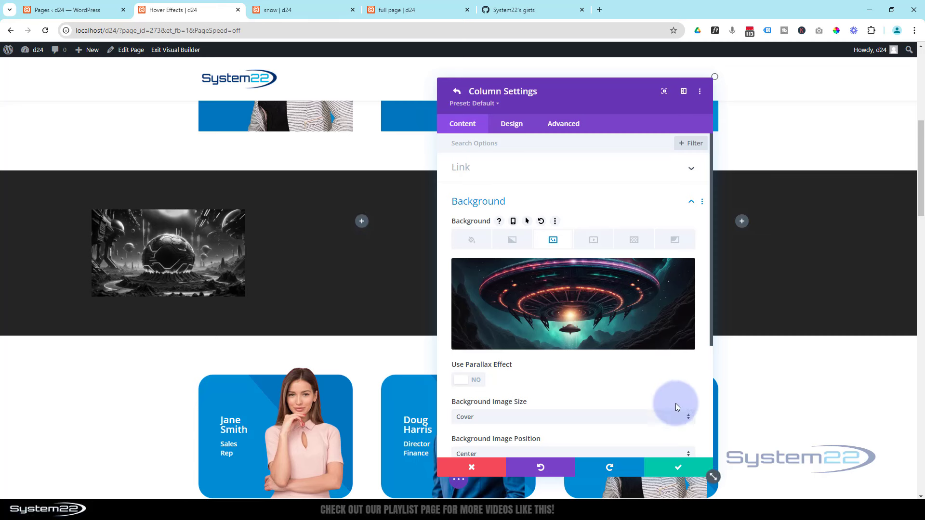
click(690, 471)
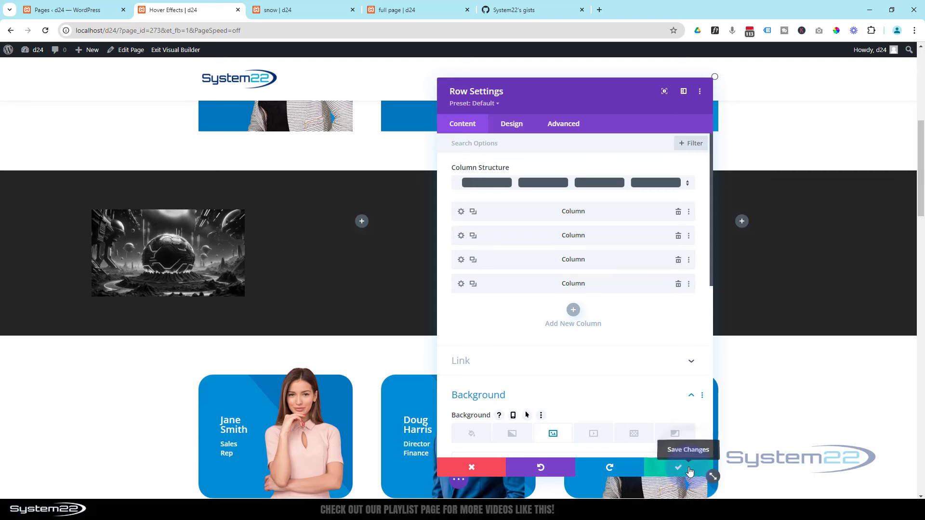
click(681, 470)
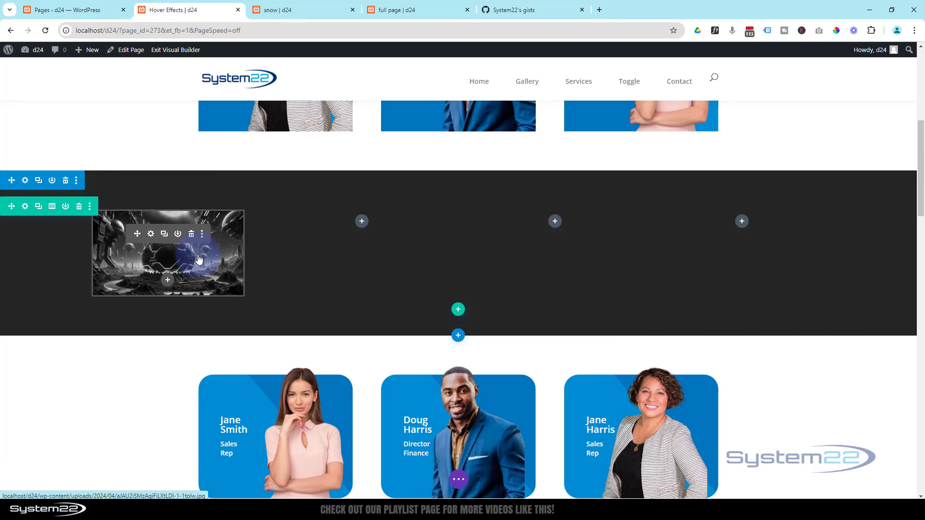
Enable the Fading In and Out scroll effect on the greyscale sphere image in the first column.
click(151, 235)
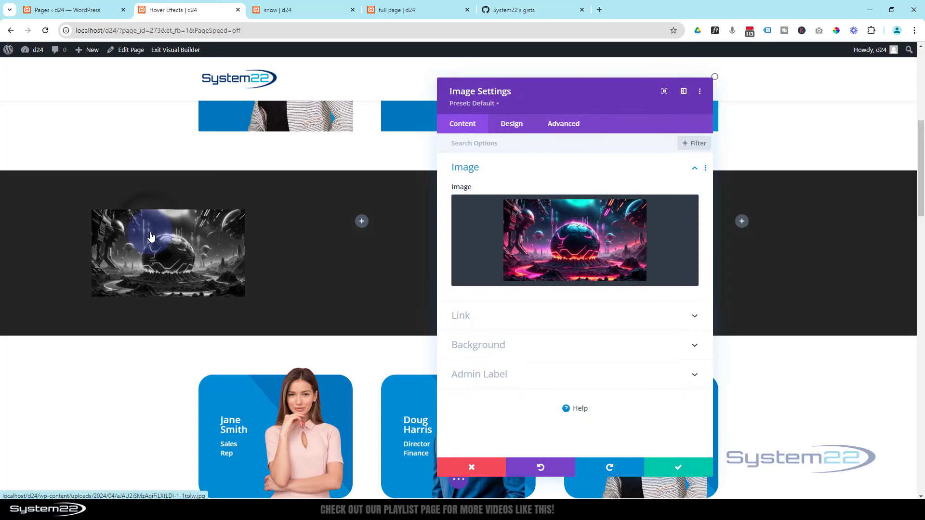
click(559, 124)
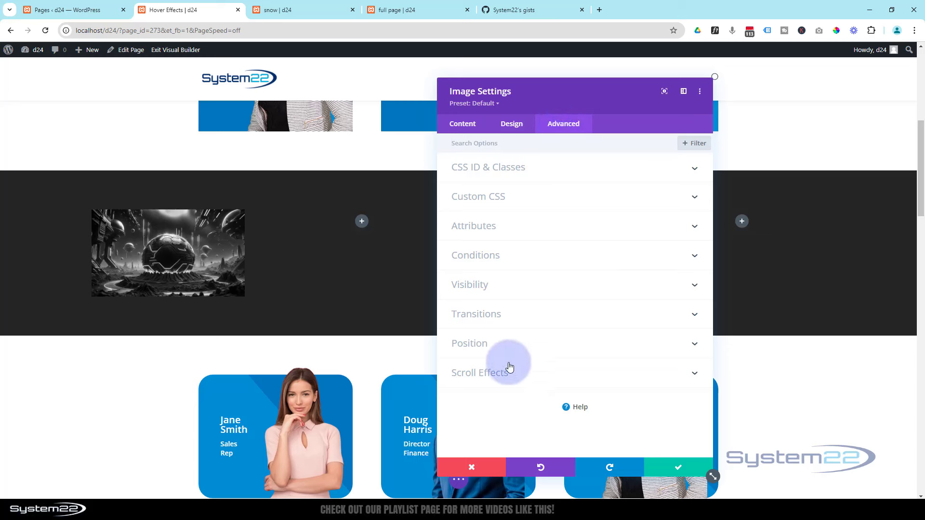
click(506, 373)
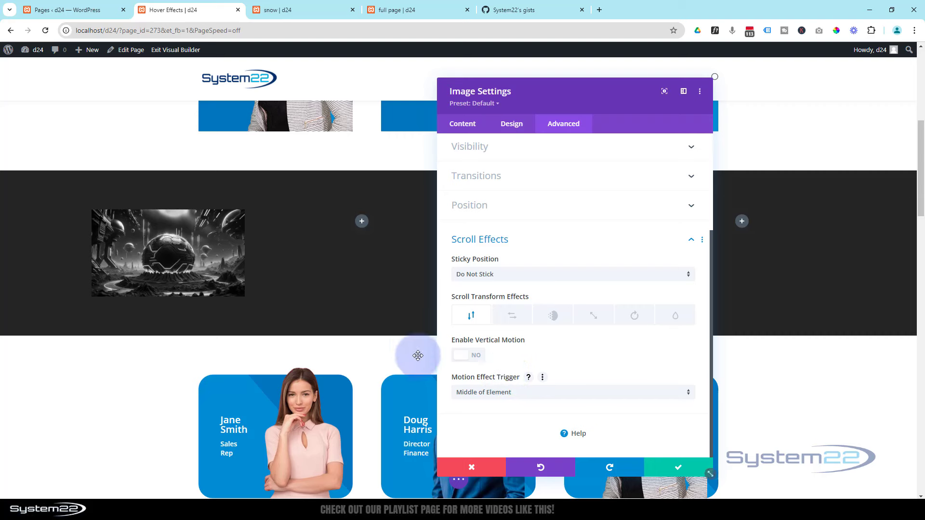
scroll(303, 299, up, 2)
scroll(304, 299, up, 2)
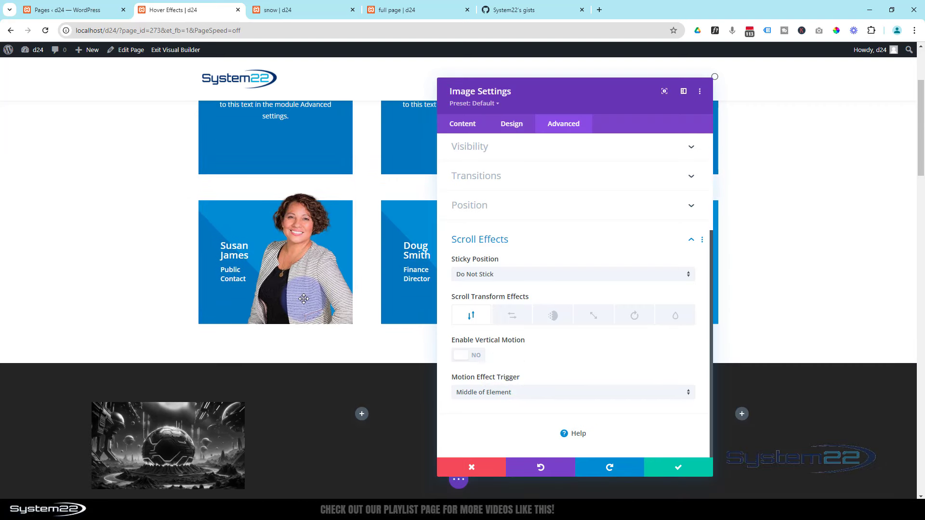
scroll(303, 300, down, 1)
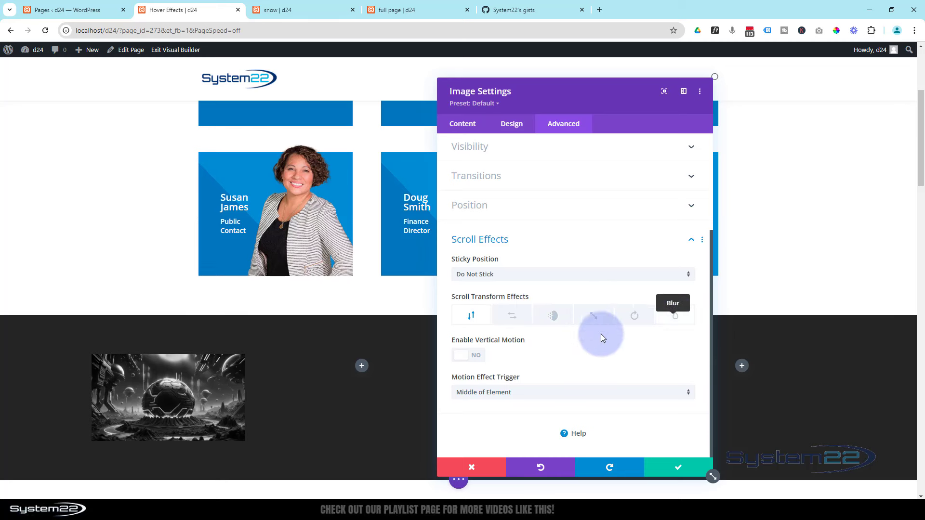
click(552, 318)
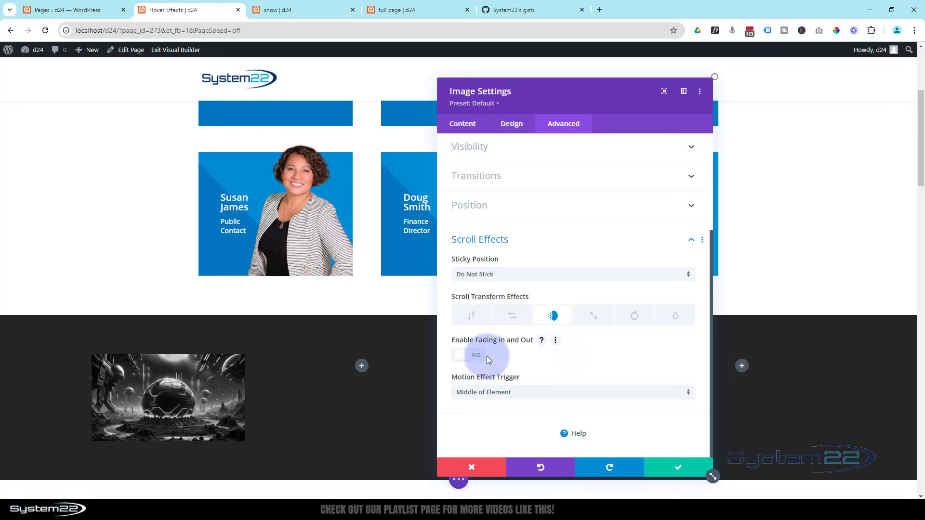
click(474, 357)
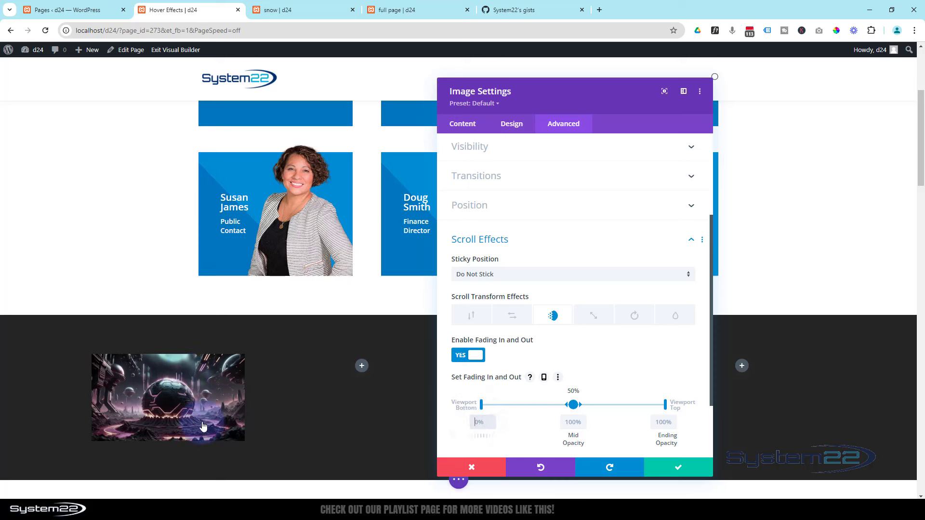
Set the sphere image's fading Starting Opacity to 100% and check the effect across the page.
click(554, 283)
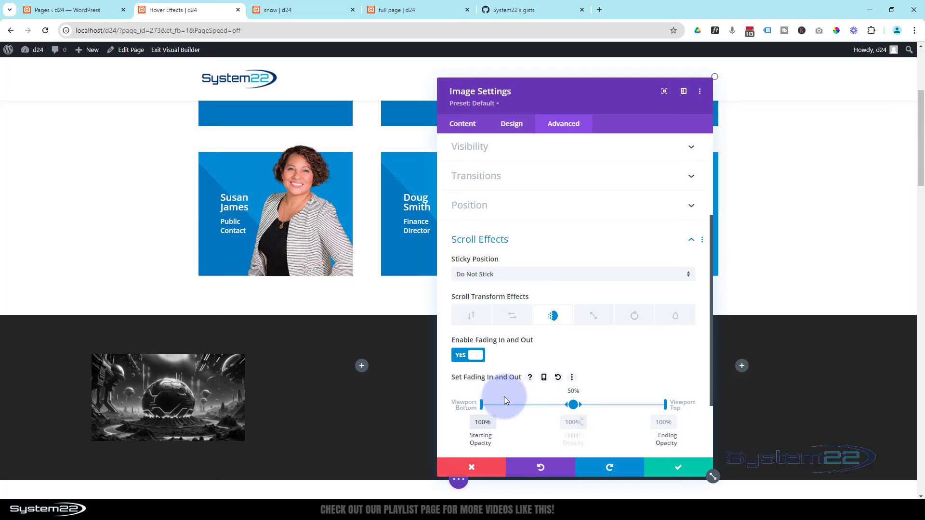
scroll(396, 375, down, 3)
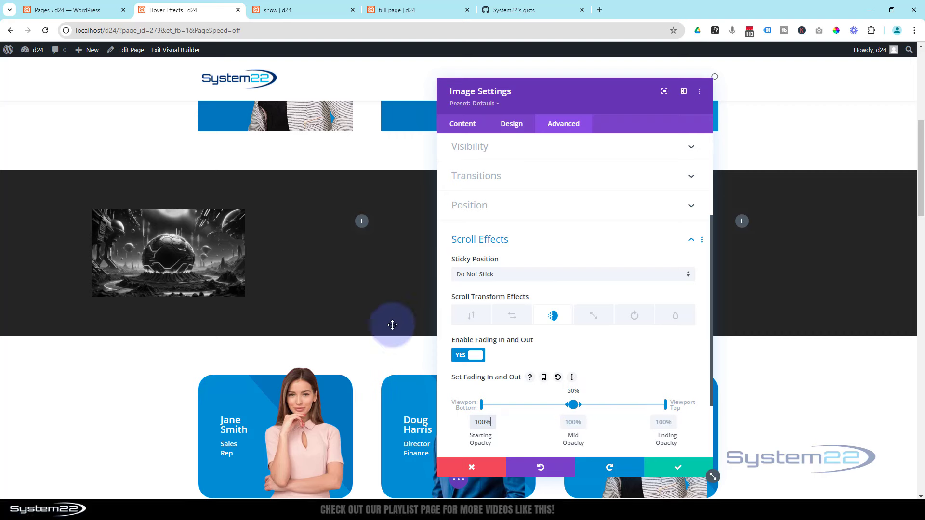
scroll(353, 268, down, 2)
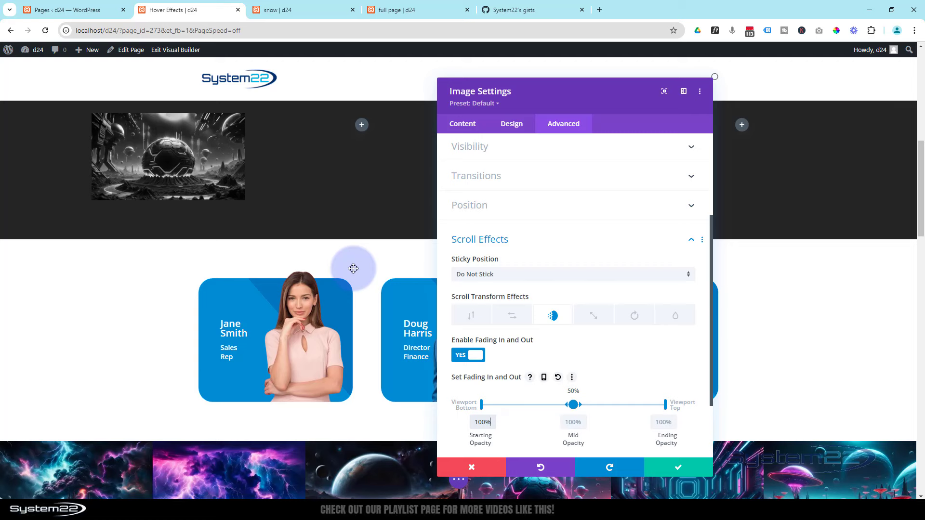
scroll(353, 268, up, 1)
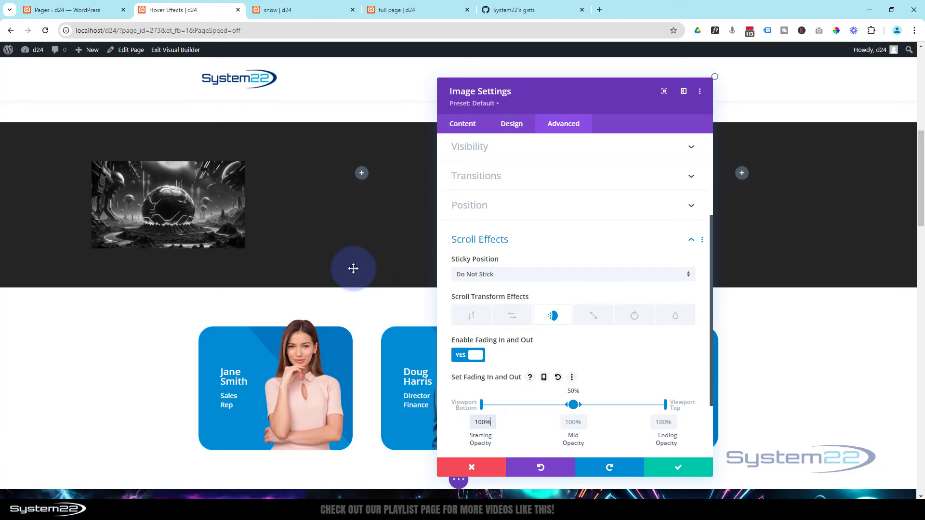
Set the sphere image's fading Ending Opacity to 0% and move the fade's end point to 80% of the viewport.
scroll(354, 269, up, 4)
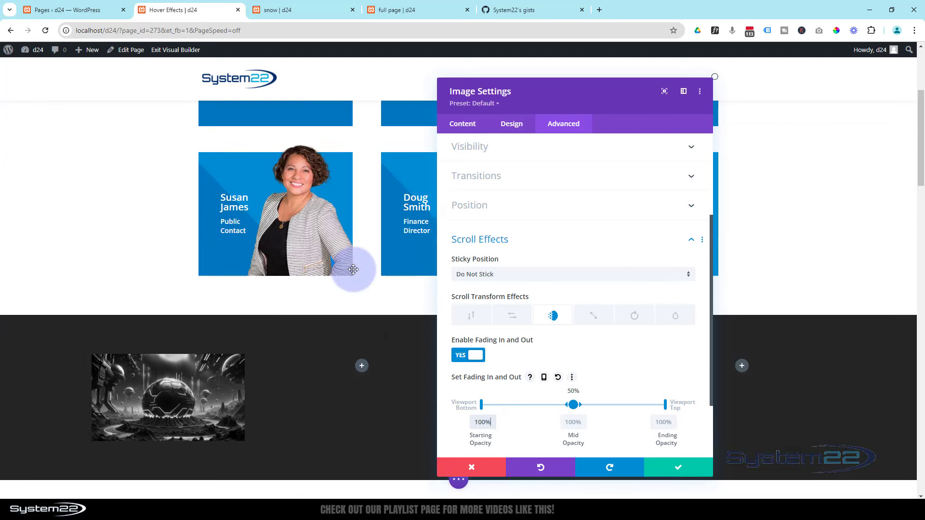
click(662, 424)
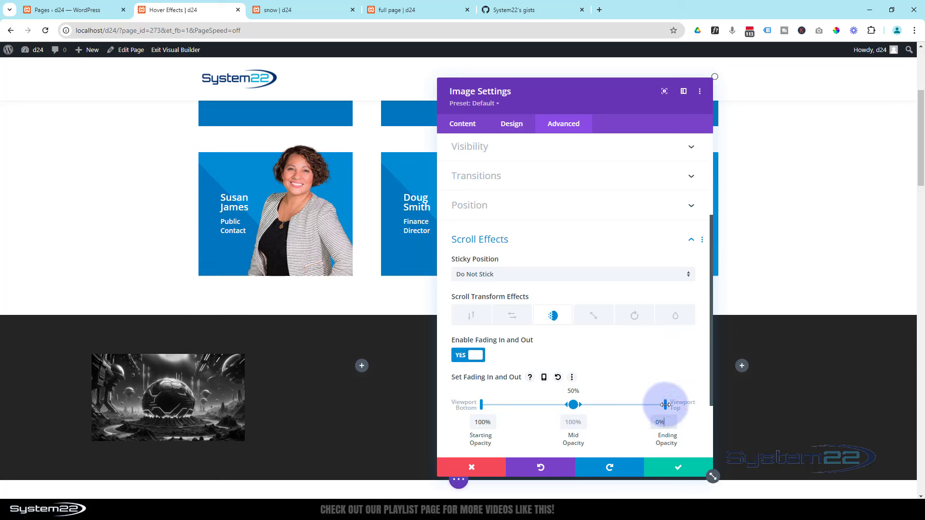
drag(666, 405, 635, 410)
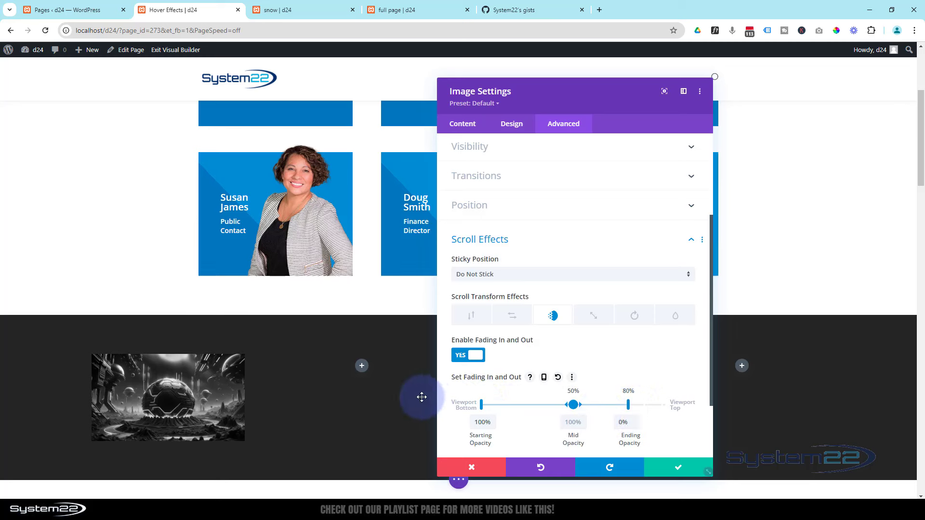
Check the sphere image's fade to colour by moving through the page, and save the image settings.
scroll(415, 393, down, 2)
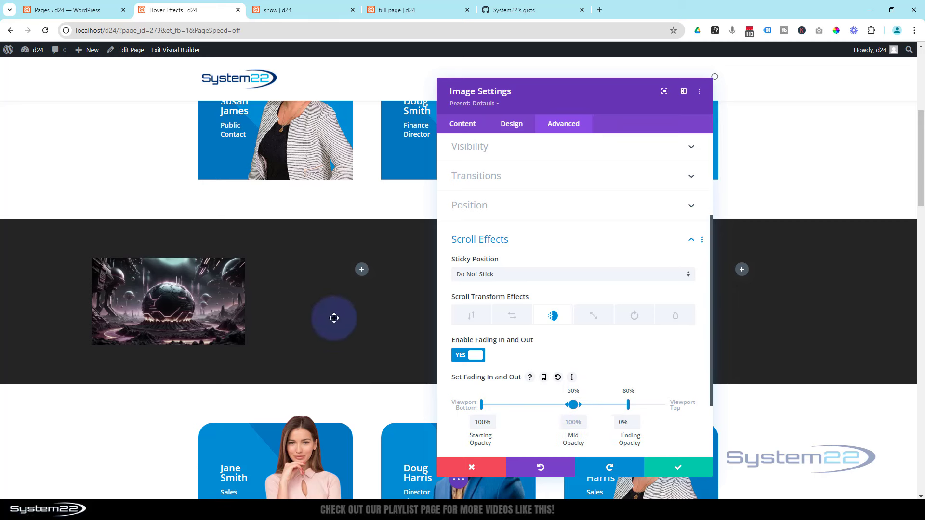
scroll(333, 318, down, 3)
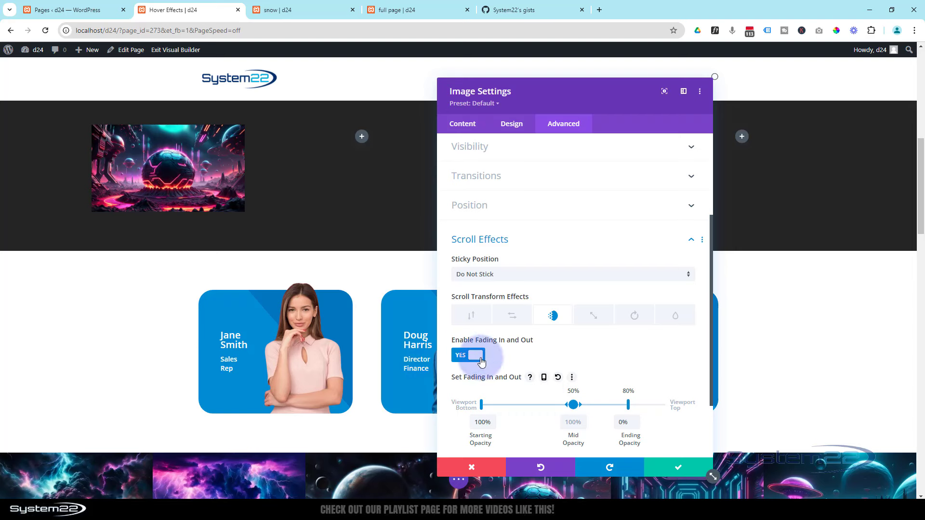
scroll(349, 265, up, 5)
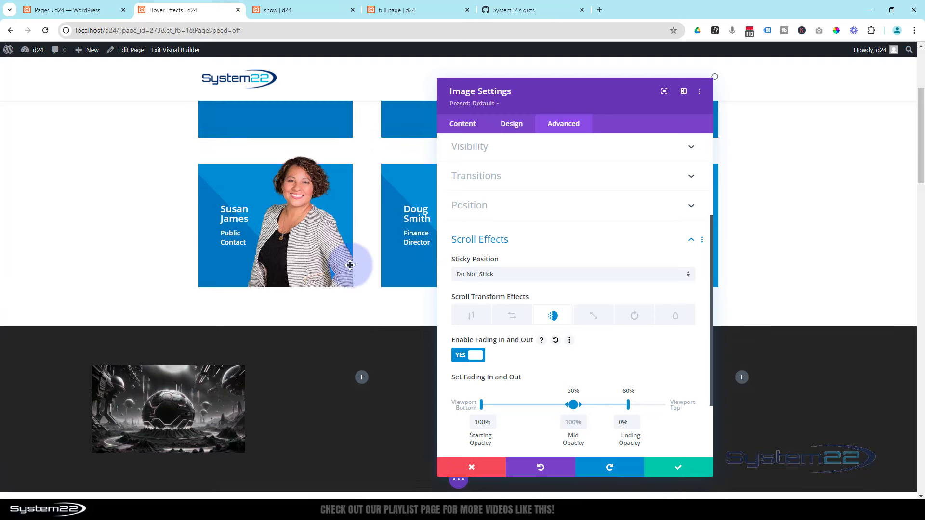
scroll(350, 265, down, 5)
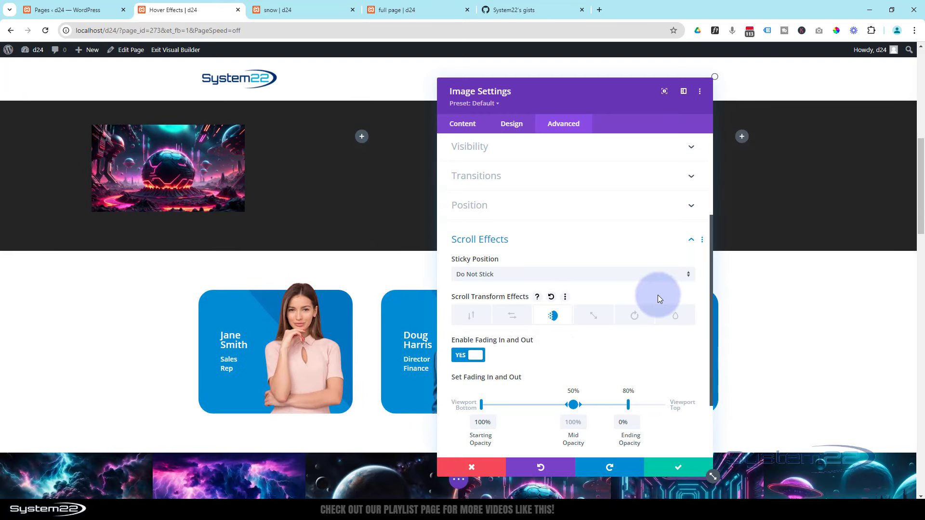
click(664, 470)
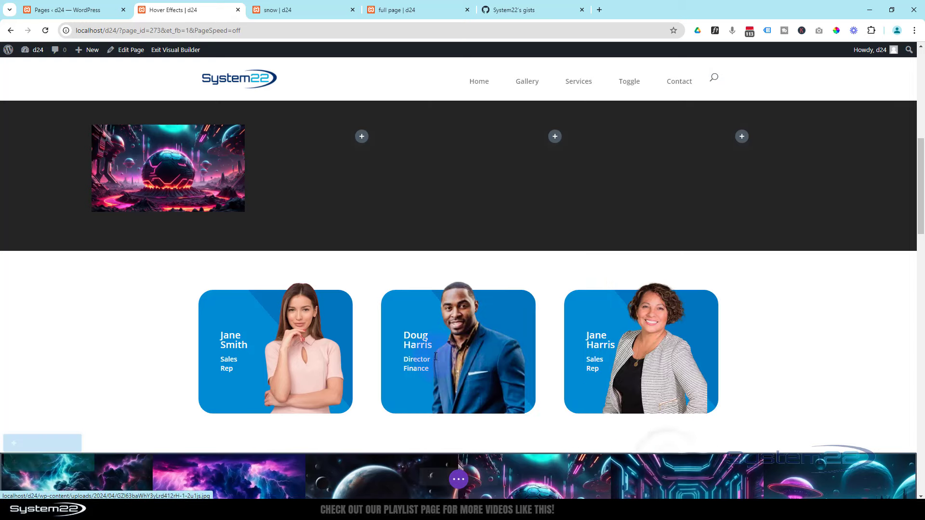
Duplicate the greyscale sphere image and place the copy in the second column.
scroll(430, 329, up, 3)
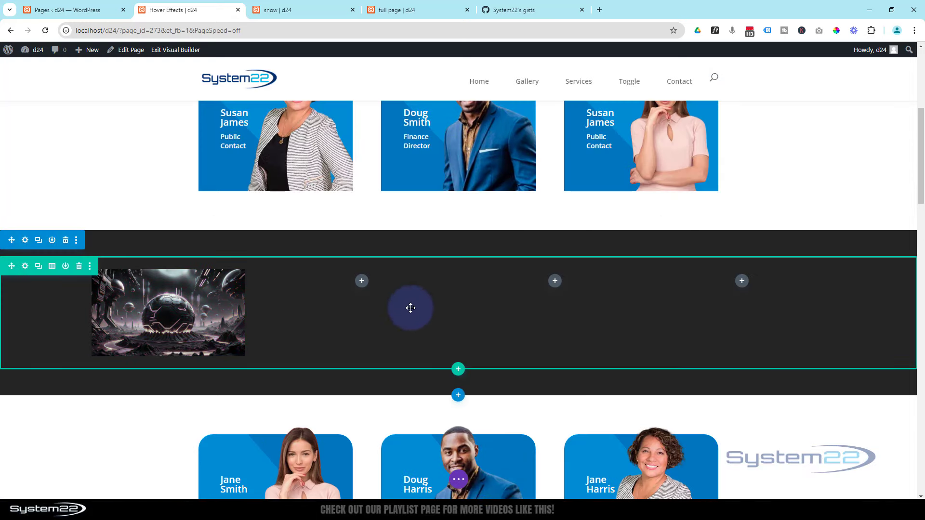
mouse_move(177, 309)
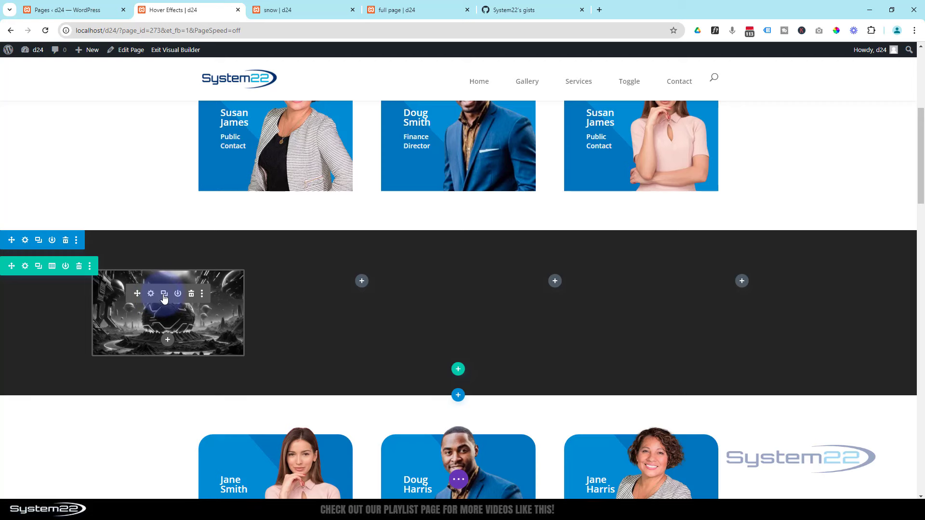
click(164, 295)
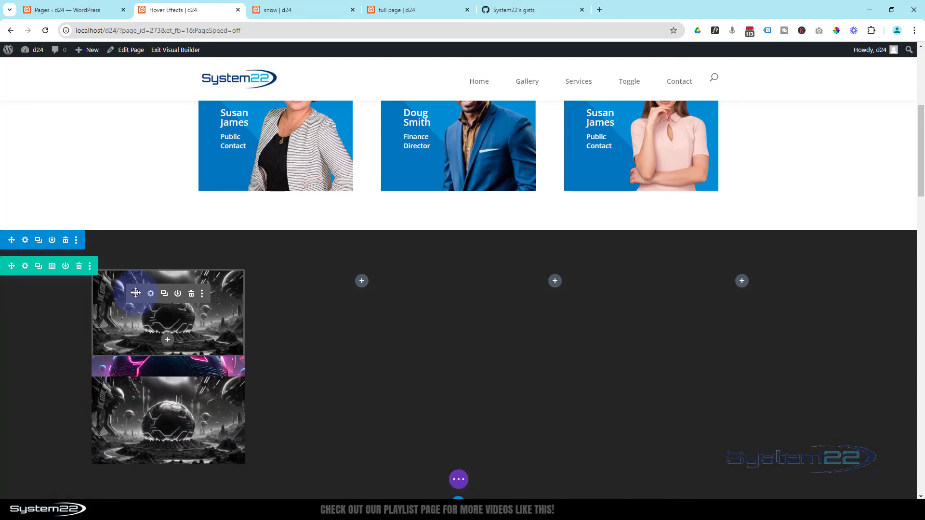
drag(137, 293, 361, 286)
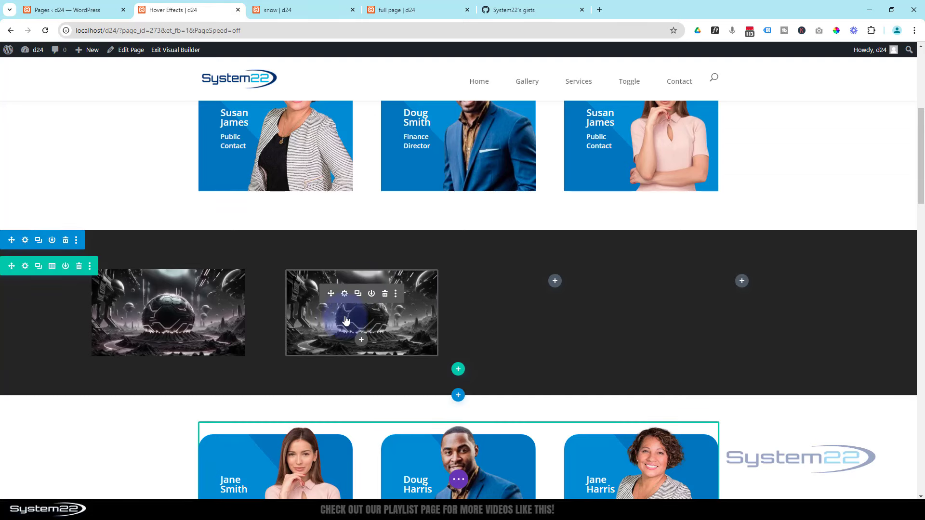
Replace the second column's image with the neon corridor picture from the media library and save the module.
click(344, 294)
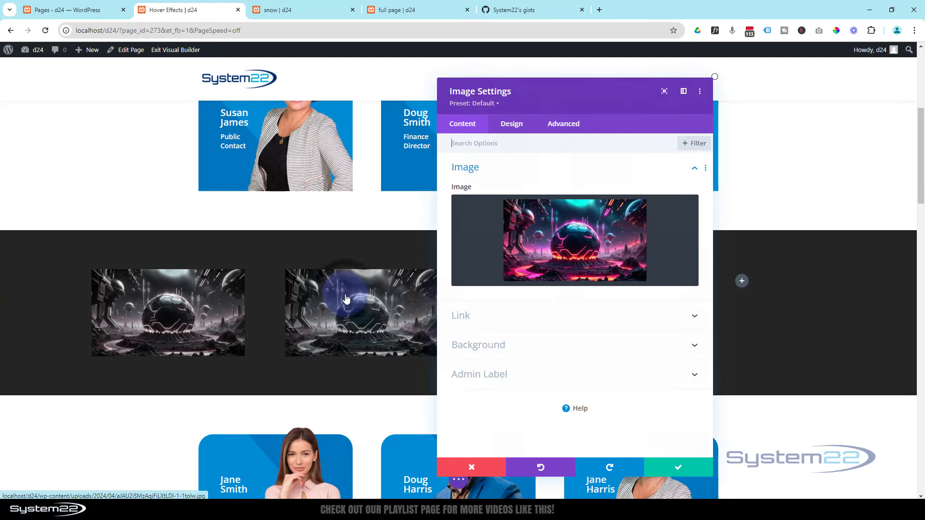
click(574, 231)
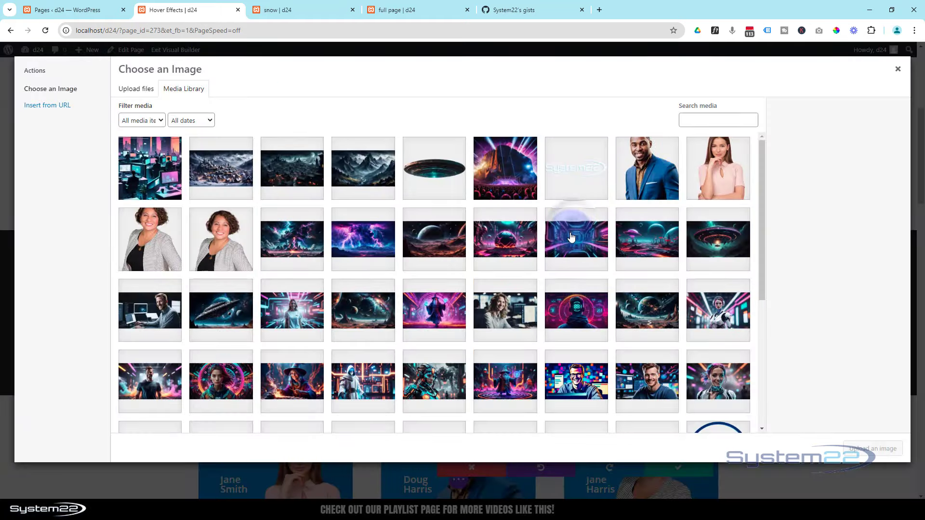
click(575, 234)
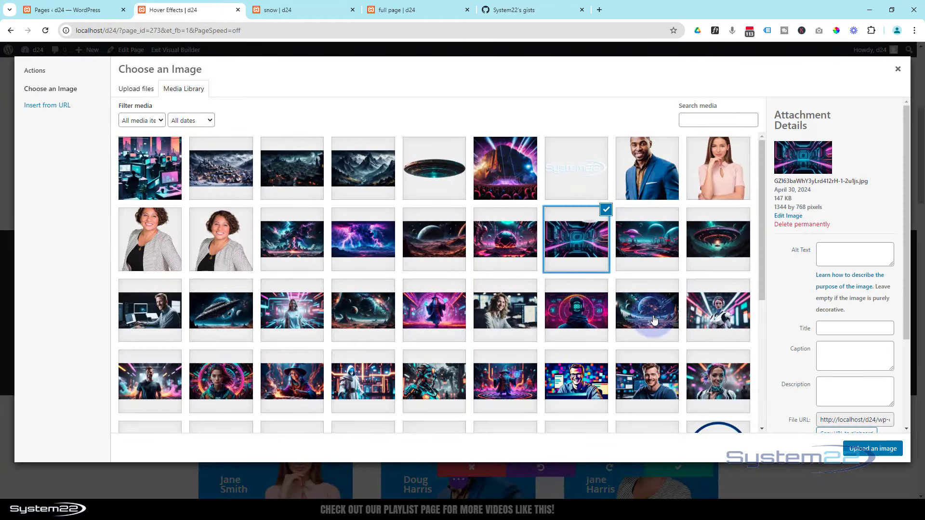
click(862, 448)
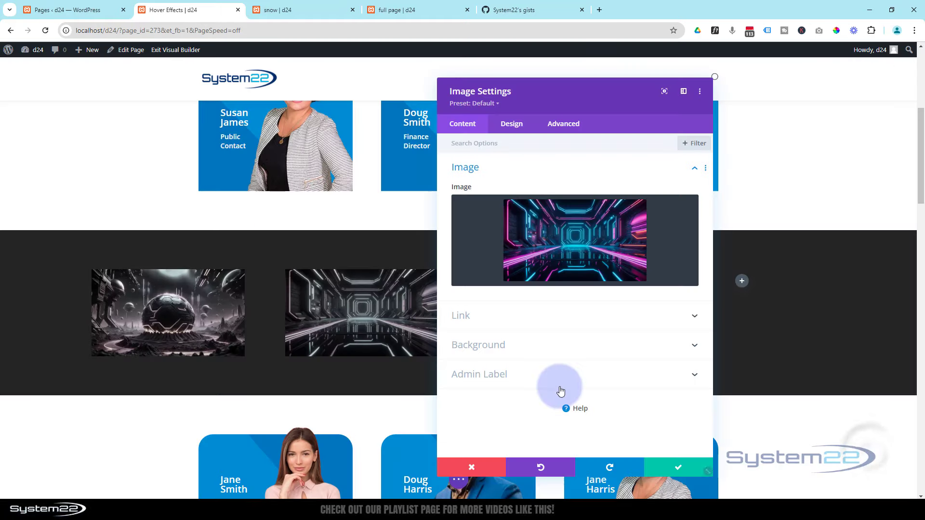
click(682, 470)
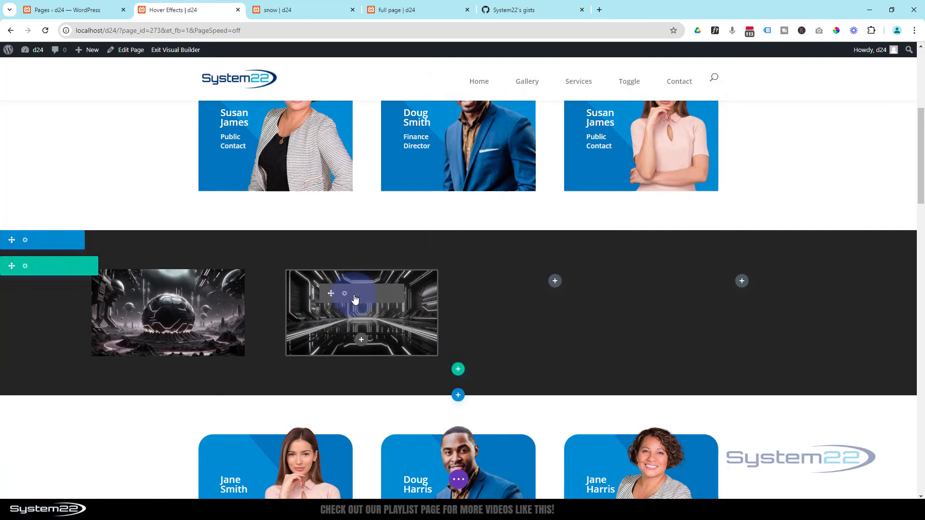
Duplicate the corridor image into the third column, replace its picture with the alien landscape with the glowing pink saucer, and save the module.
click(358, 295)
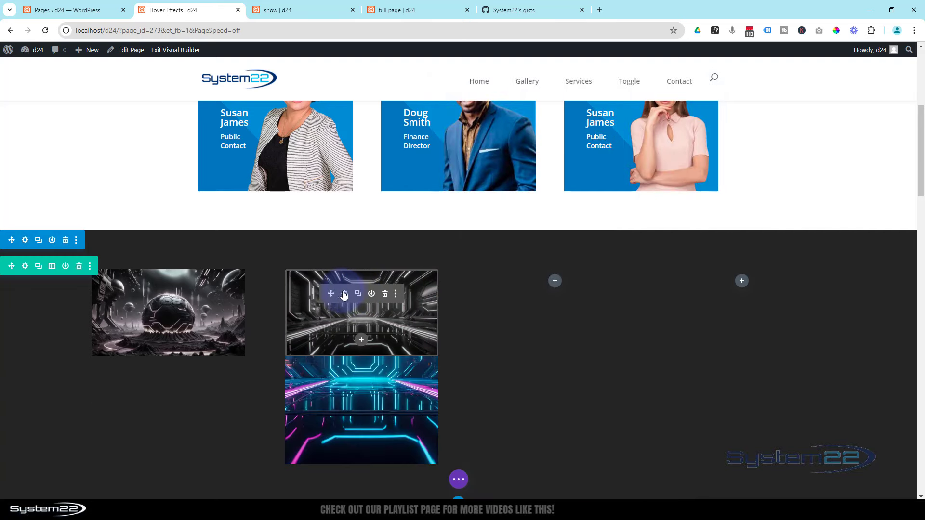
drag(384, 292, 556, 290)
click(535, 292)
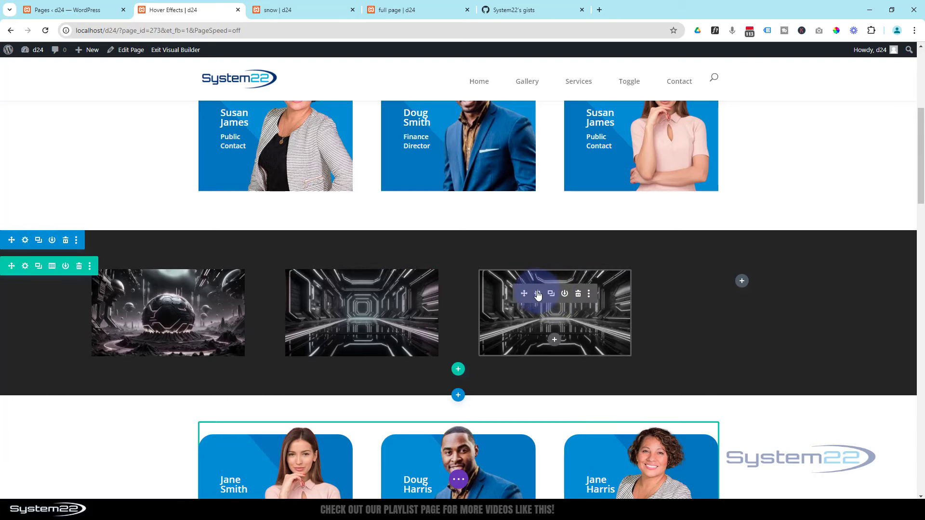
click(602, 257)
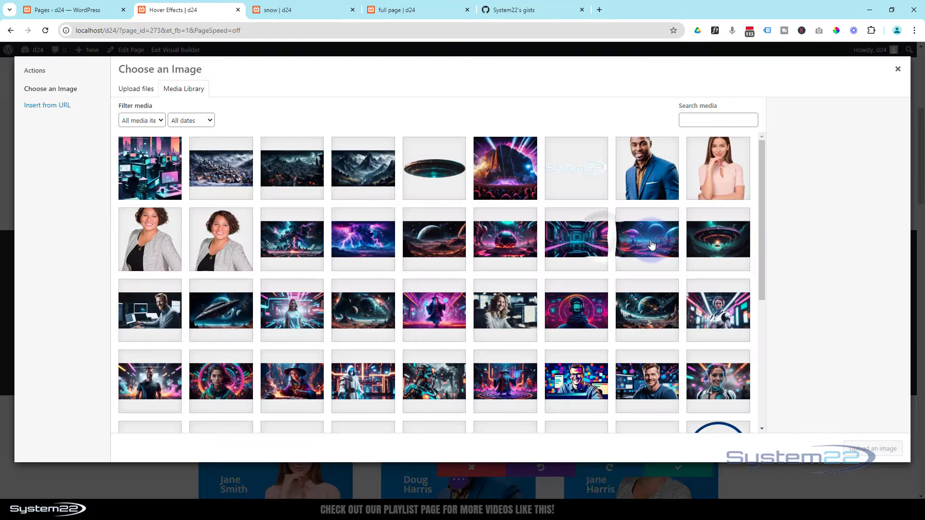
click(647, 241)
click(871, 448)
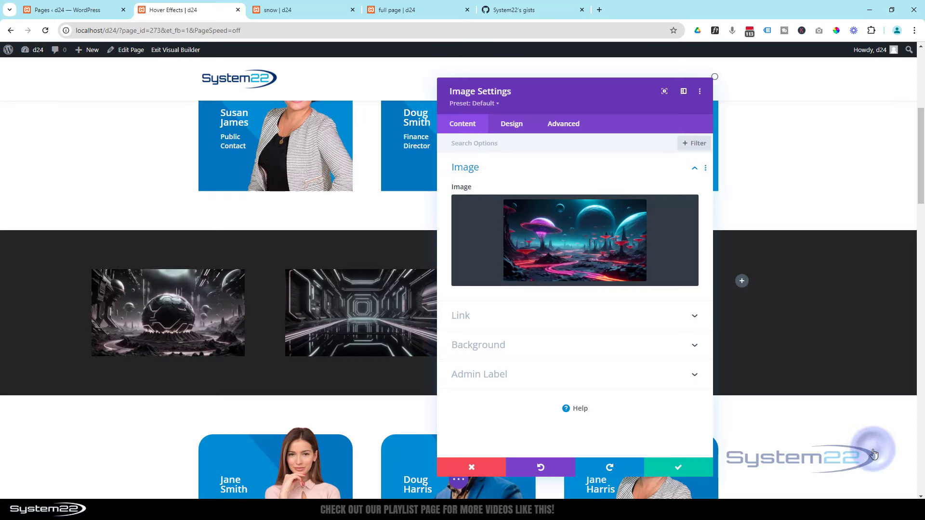
click(687, 477)
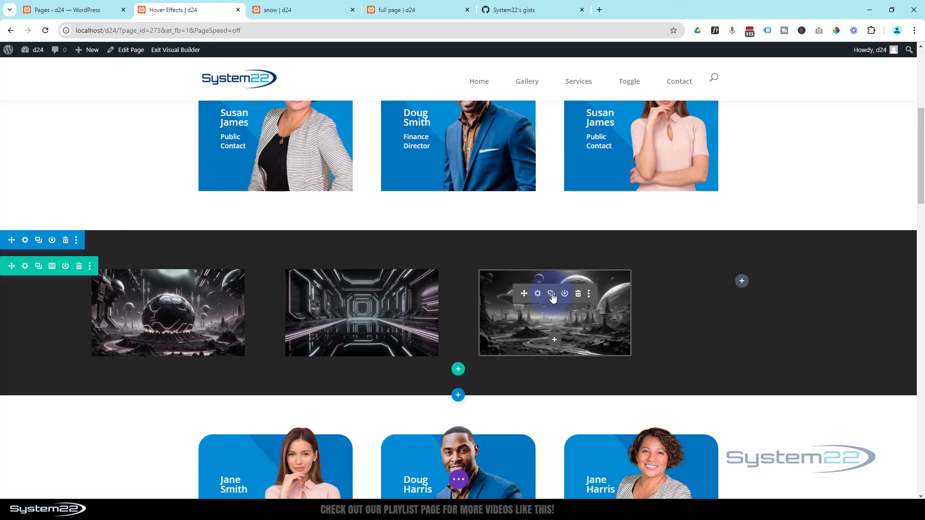
Duplicate the alien landscape image into the fourth column, replace its picture with the large flying saucer, and save the module.
click(550, 295)
drag(523, 294, 751, 287)
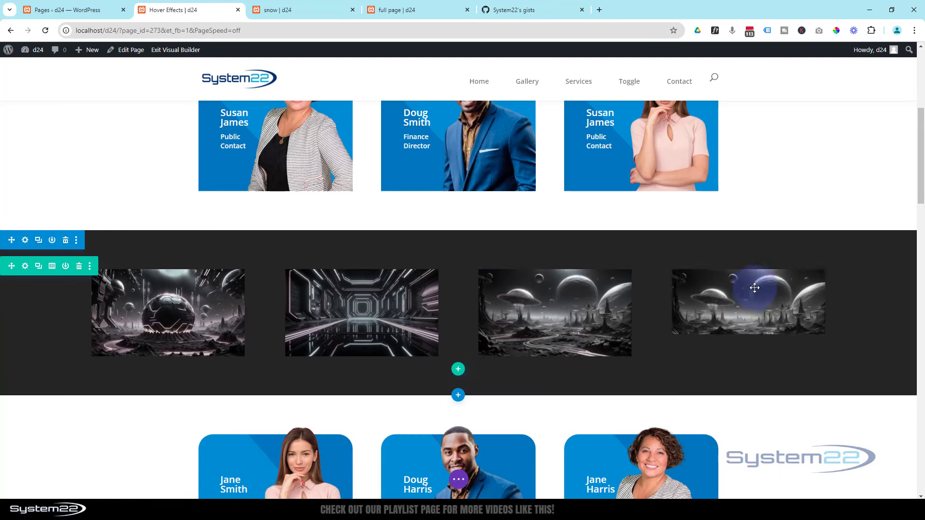
click(731, 295)
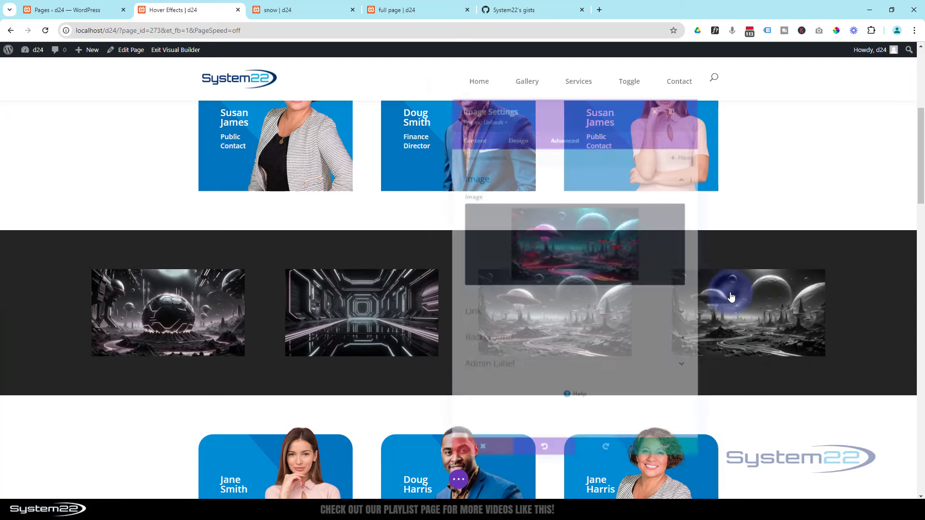
click(585, 258)
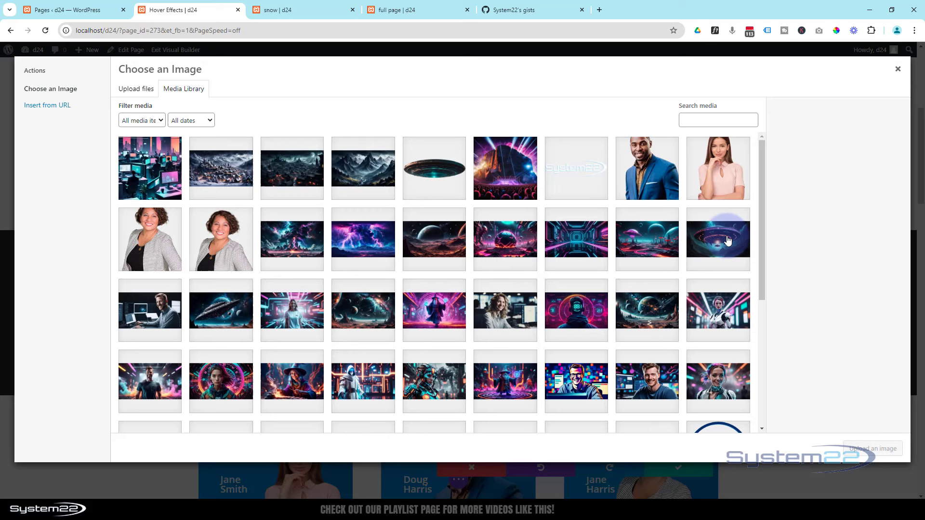
click(727, 241)
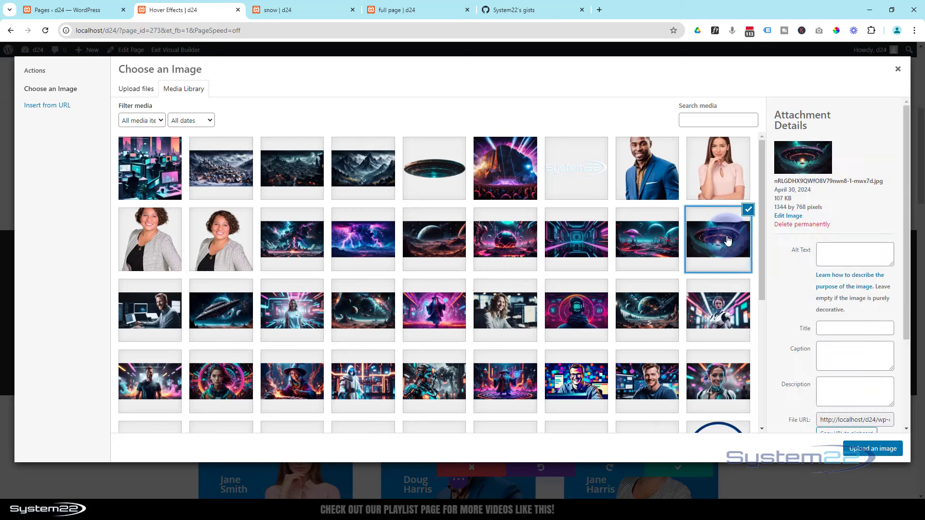
click(869, 456)
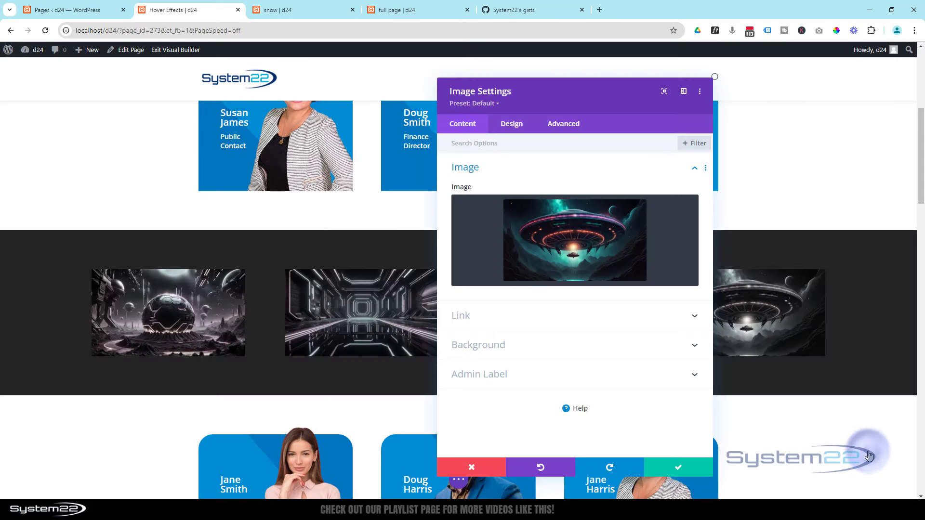
click(679, 469)
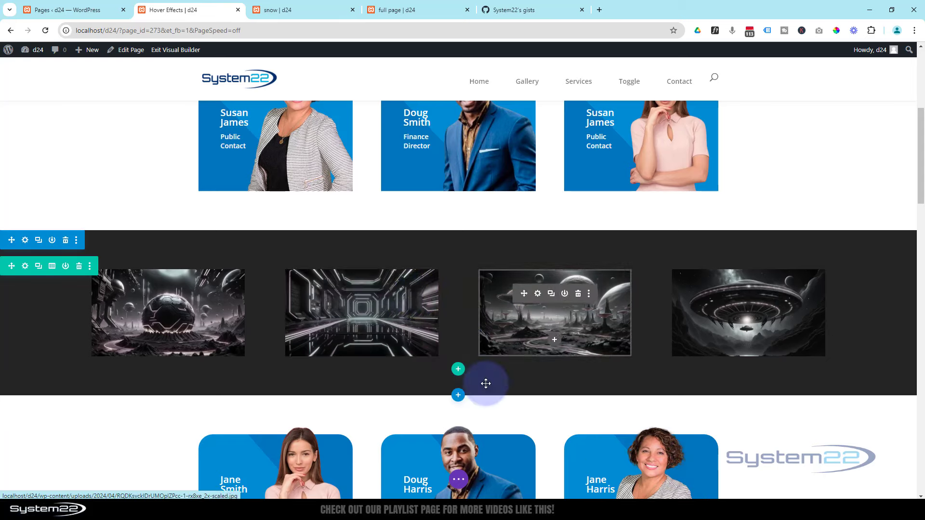
Save the page as a draft and exit the visual builder.
click(462, 483)
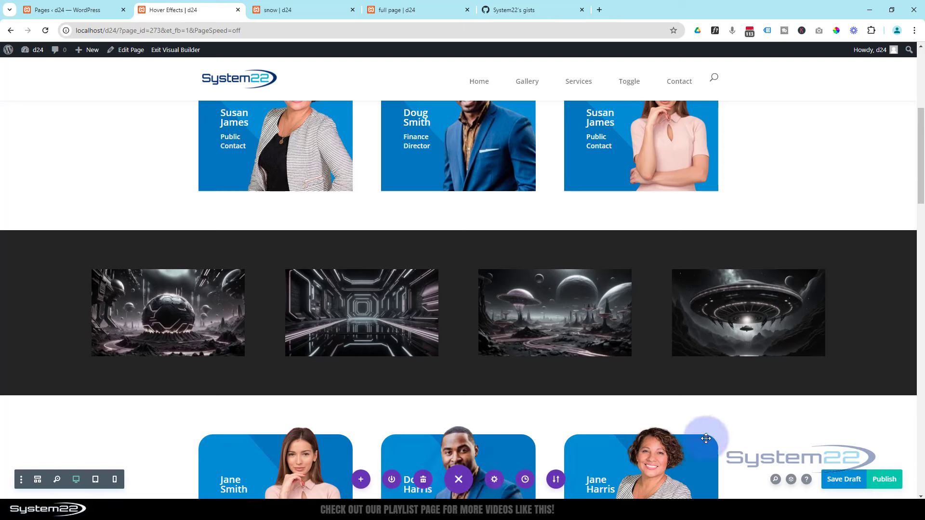
click(847, 486)
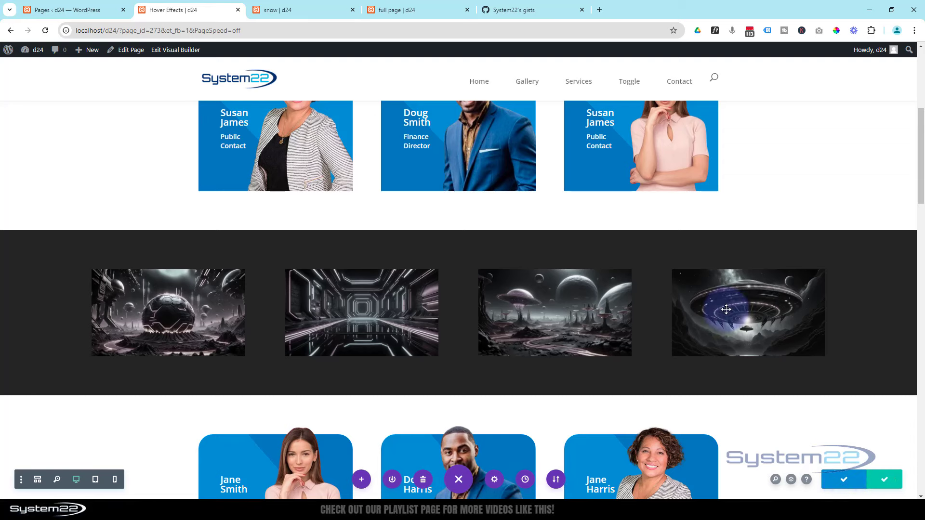
click(174, 51)
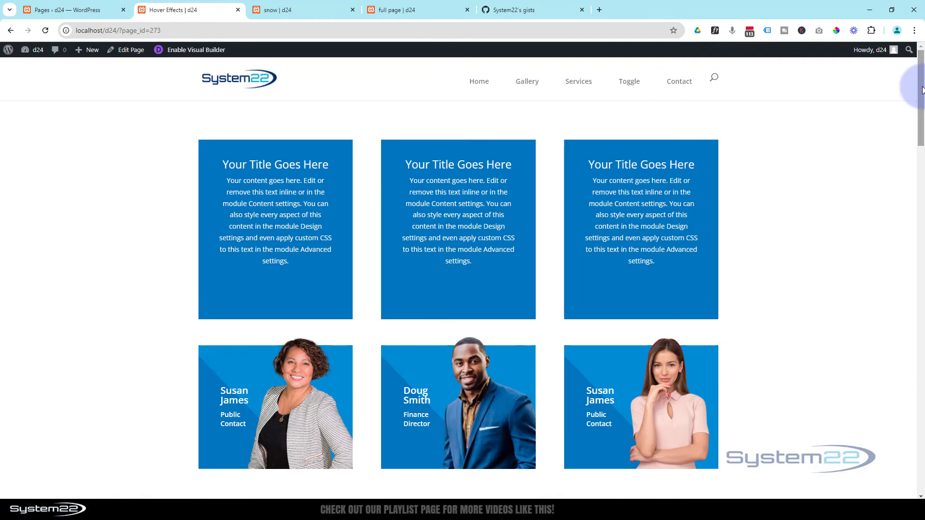
Test the flying saucer image's lightbox and the four gallery images' scroll fade on the live page.
drag(922, 90, 922, 138)
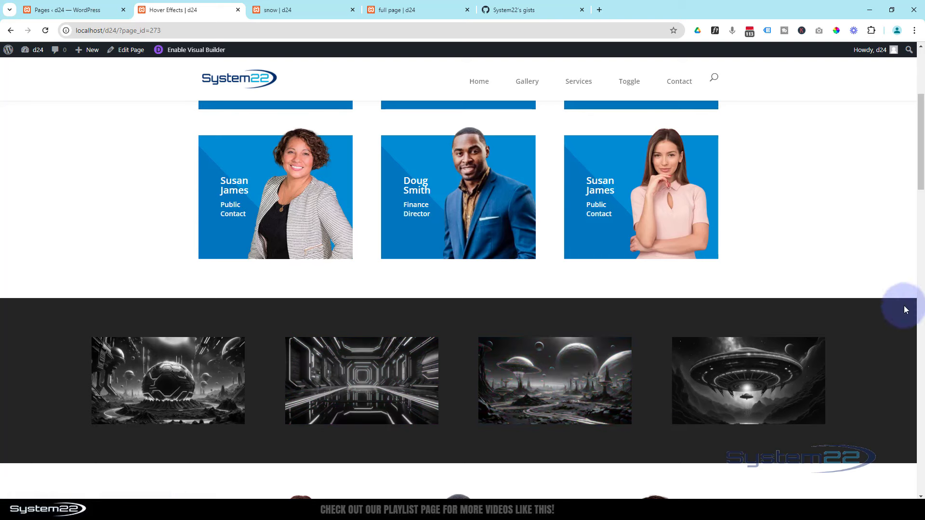
click(737, 401)
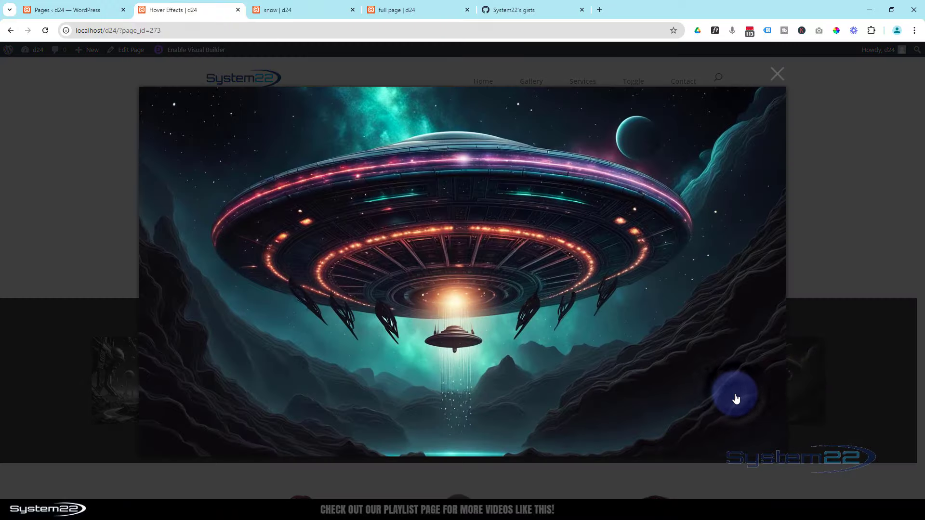
click(777, 74)
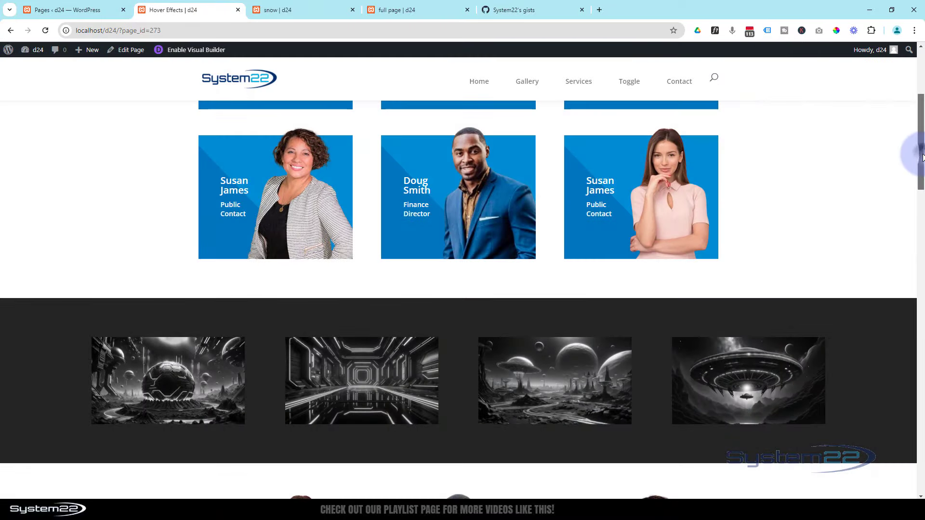
drag(922, 155, 920, 195)
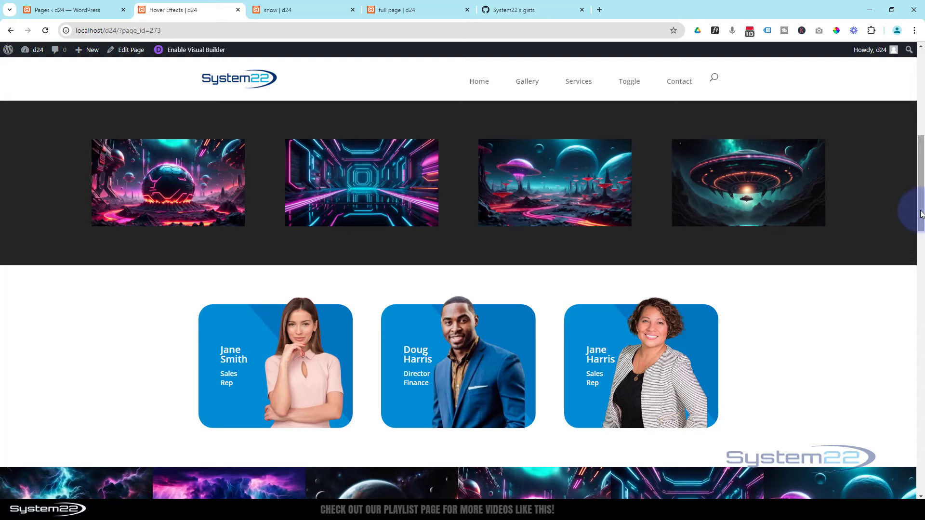
Test the lightbox of the glowing sphere and neon corridor images in the dark gallery row, closing each enlarged picture.
mouse_move(921, 206)
mouse_down()
mouse_move(921, 122)
mouse_move(920, 213)
mouse_up()
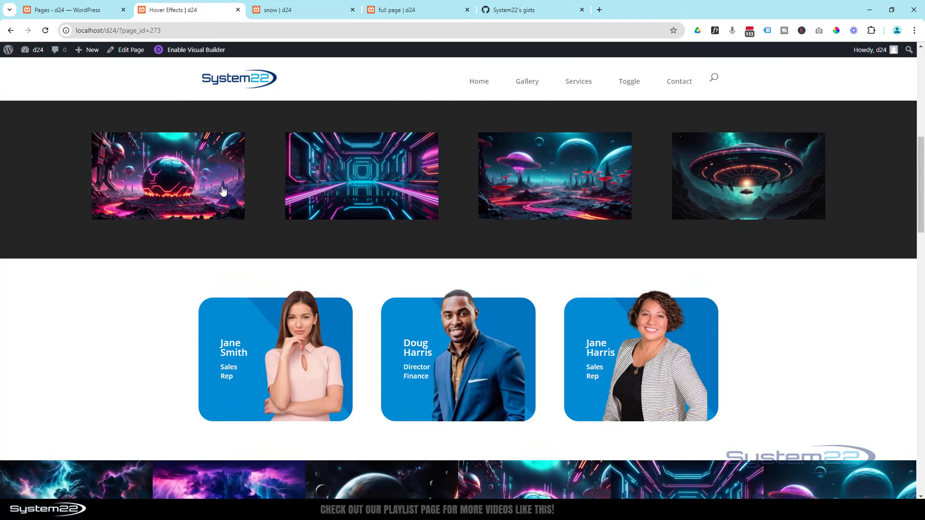
click(197, 182)
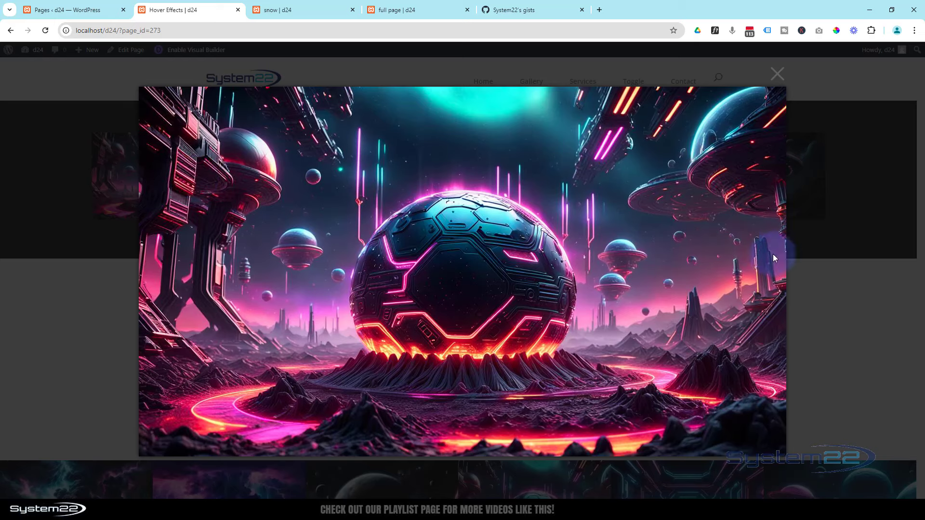
click(813, 278)
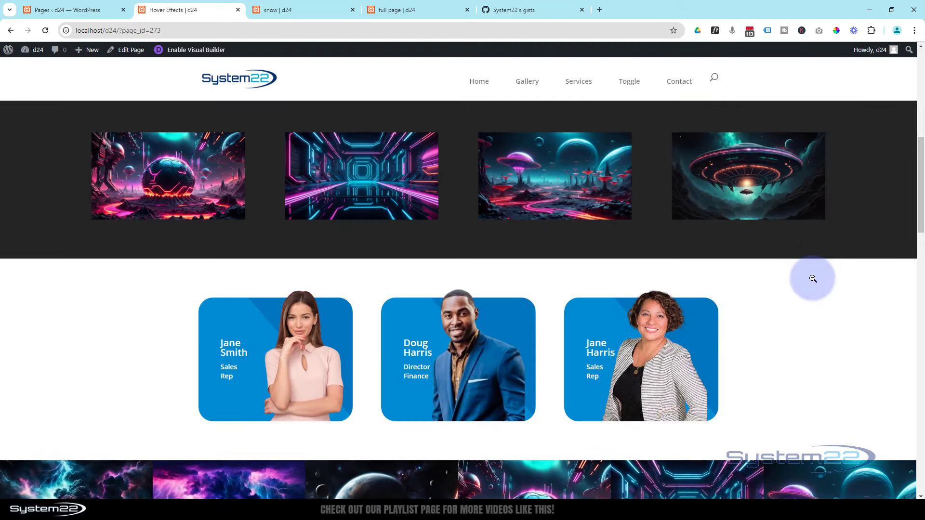
click(366, 195)
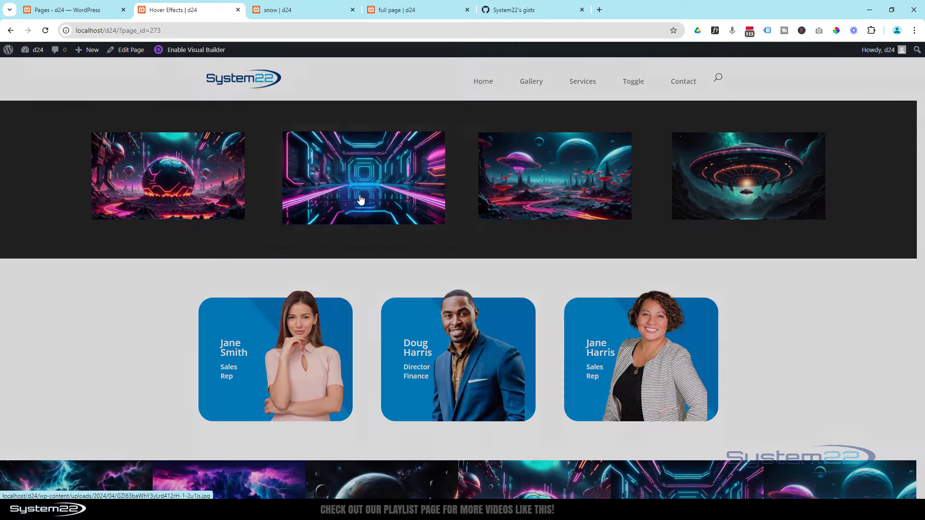
click(786, 73)
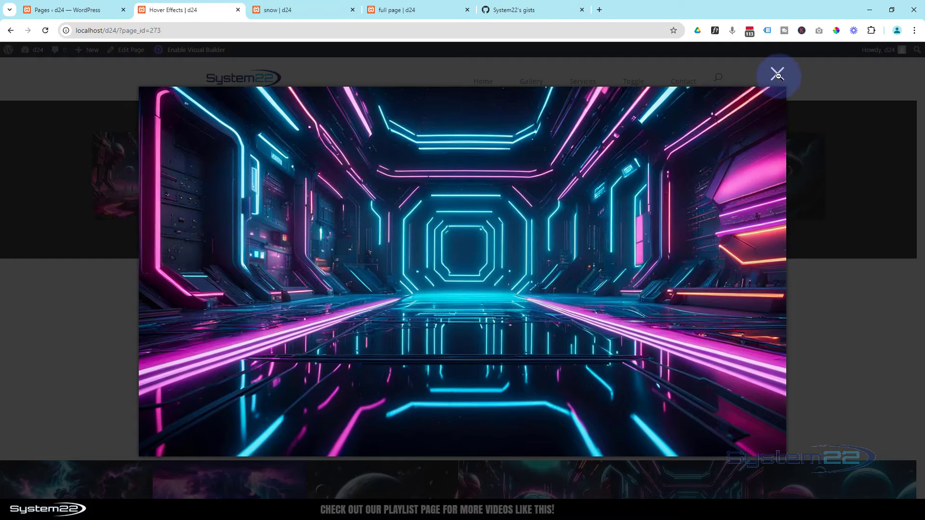
click(778, 76)
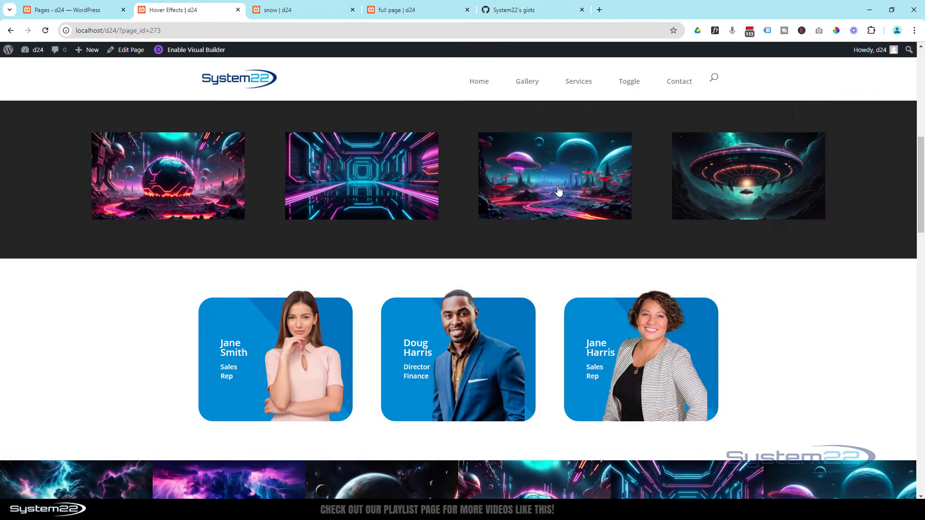
View the alien landscape and large flying saucer images enlarged in the lightbox and close each one.
click(554, 191)
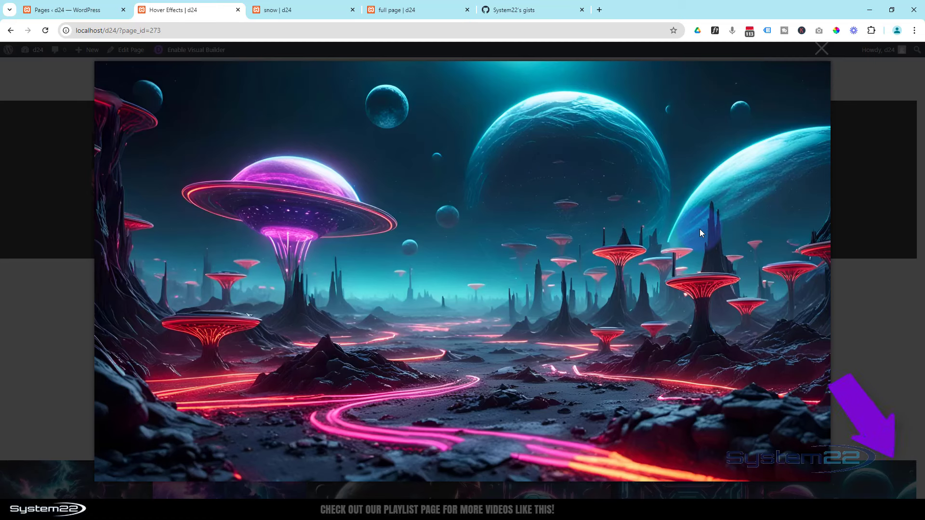
click(818, 54)
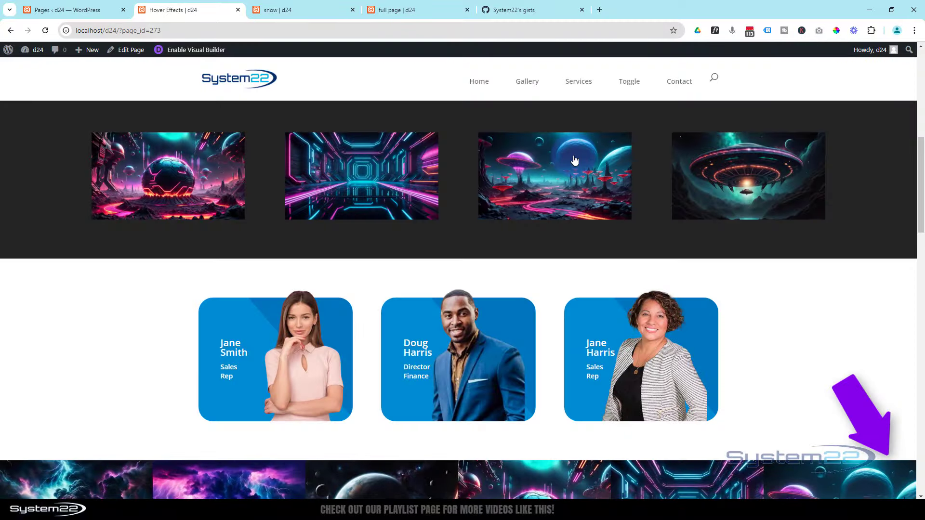
click(732, 199)
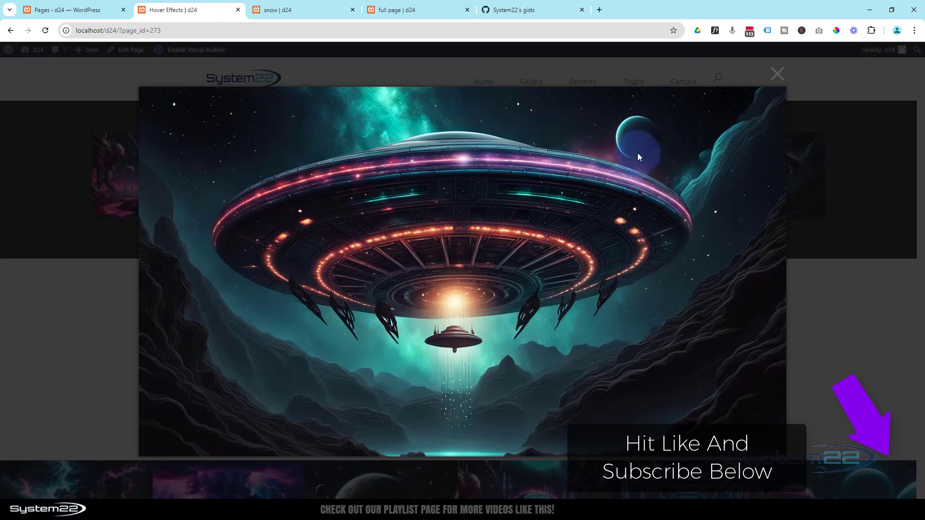
click(777, 74)
click(855, 231)
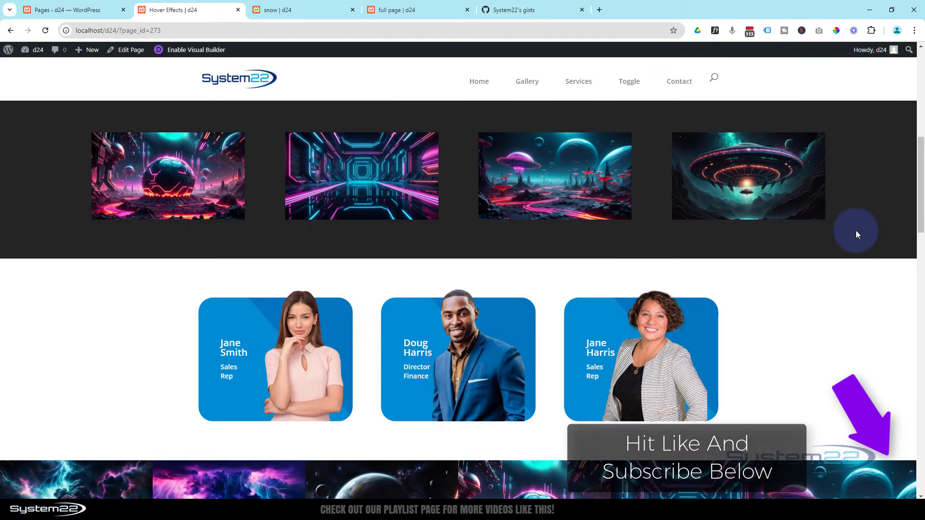
Check the greyscale-to-colour scroll fade on the four-image gallery row in both scroll directions.
scroll(856, 230, up, 4)
scroll(856, 234, up, 1)
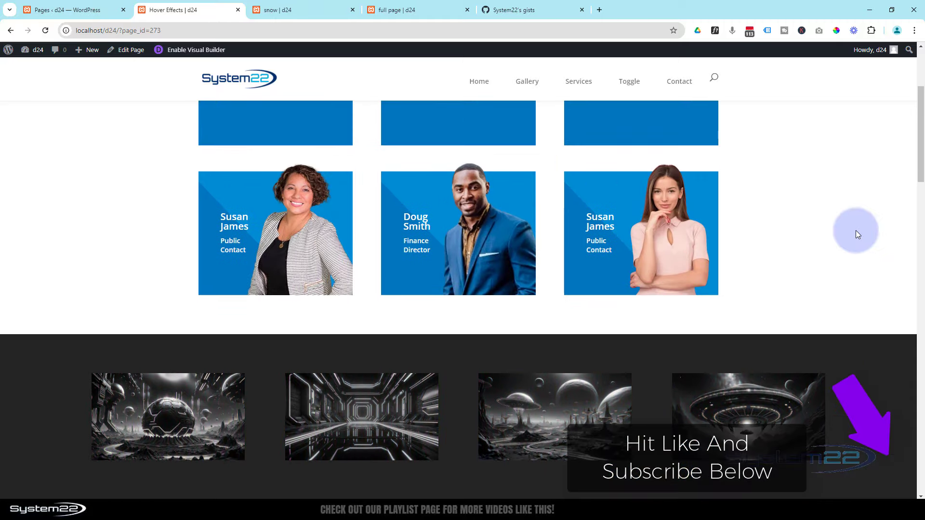
scroll(853, 223, down, 5)
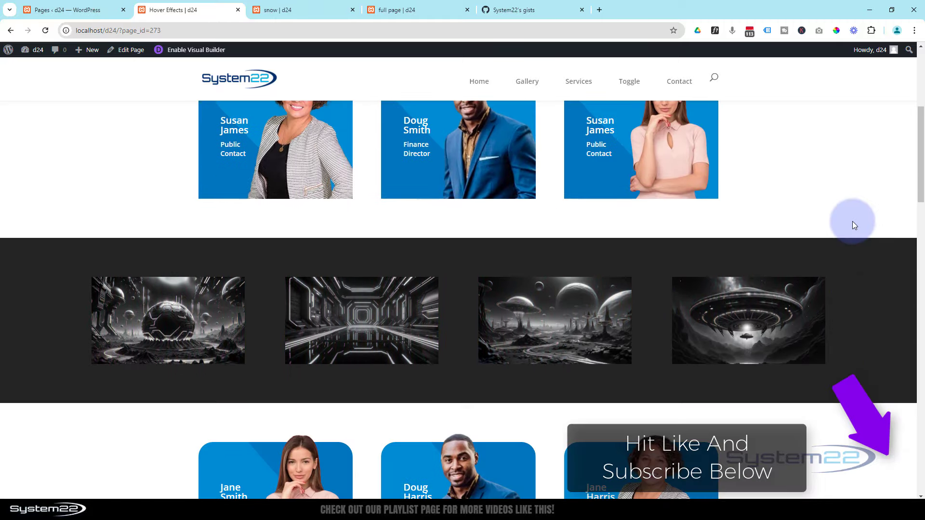